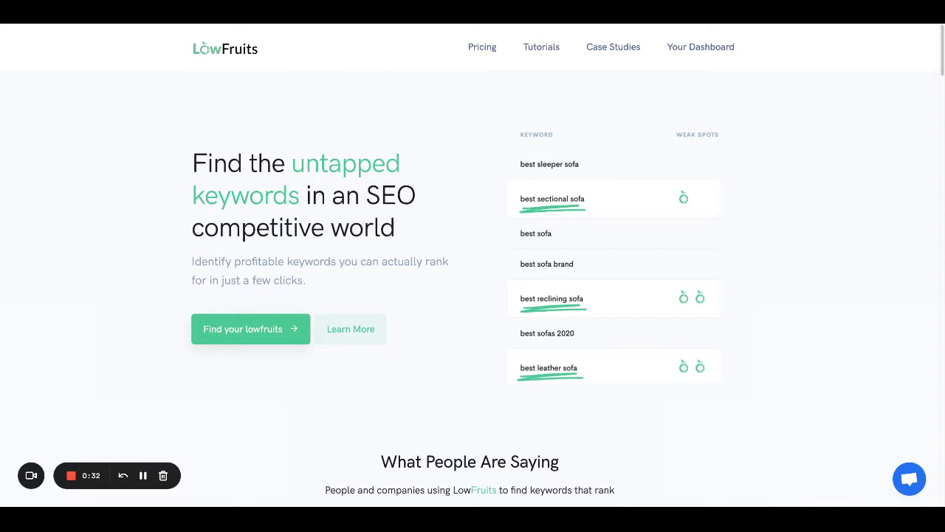
- Switch the pricing plans to monthly billing ($29.9 and $79.9 per month), then return to the page top
scroll(797, 327, down, 1)
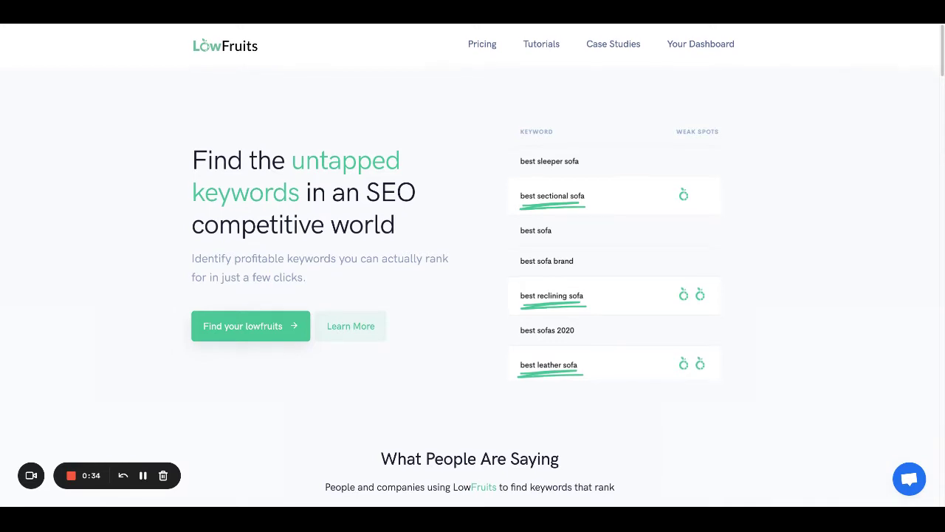
scroll(798, 328, down, 10)
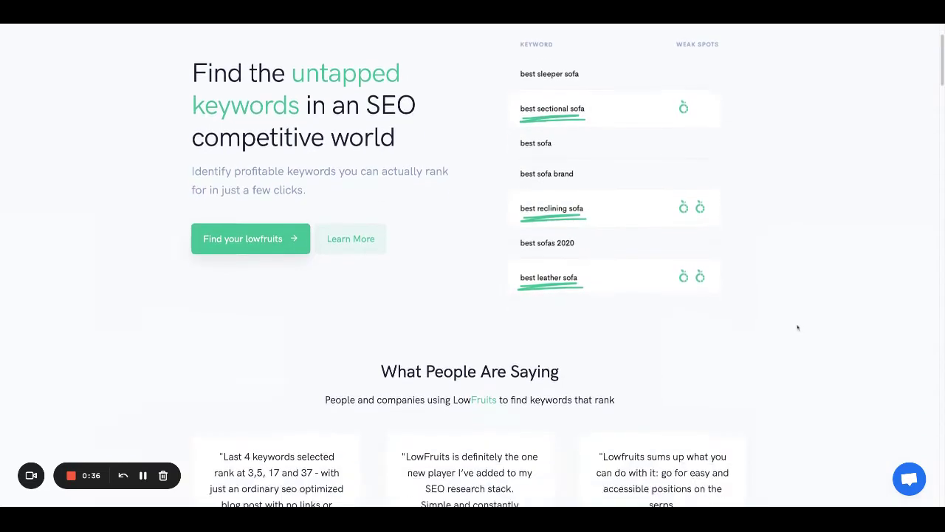
scroll(798, 328, down, 10)
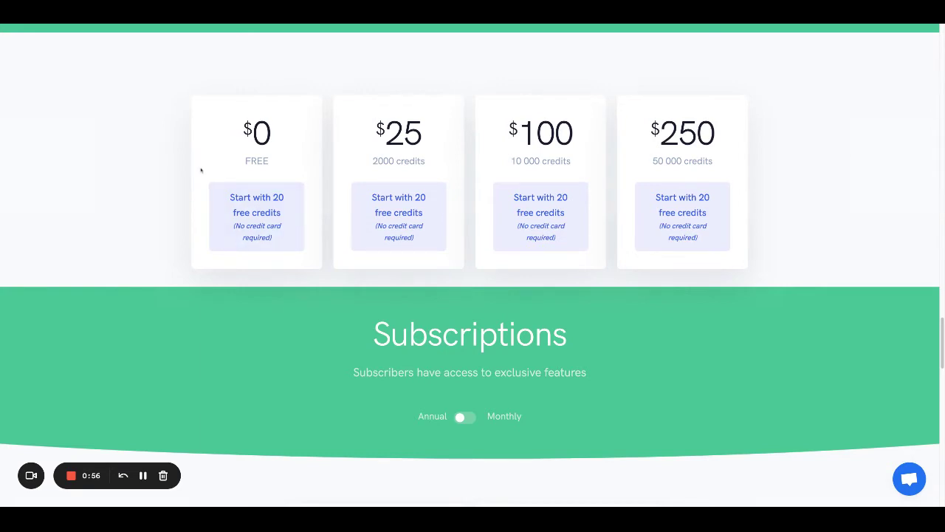
scroll(207, 174, down, 1)
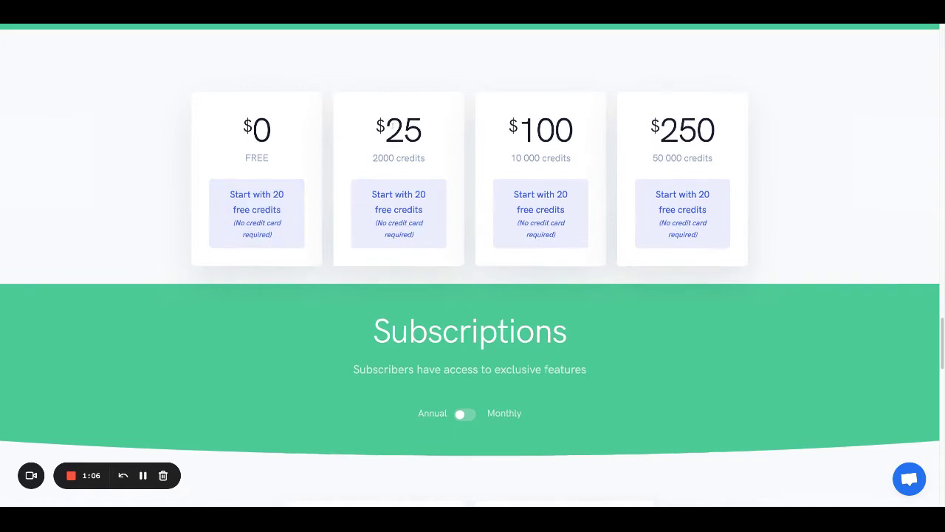
scroll(392, 124, up, 1)
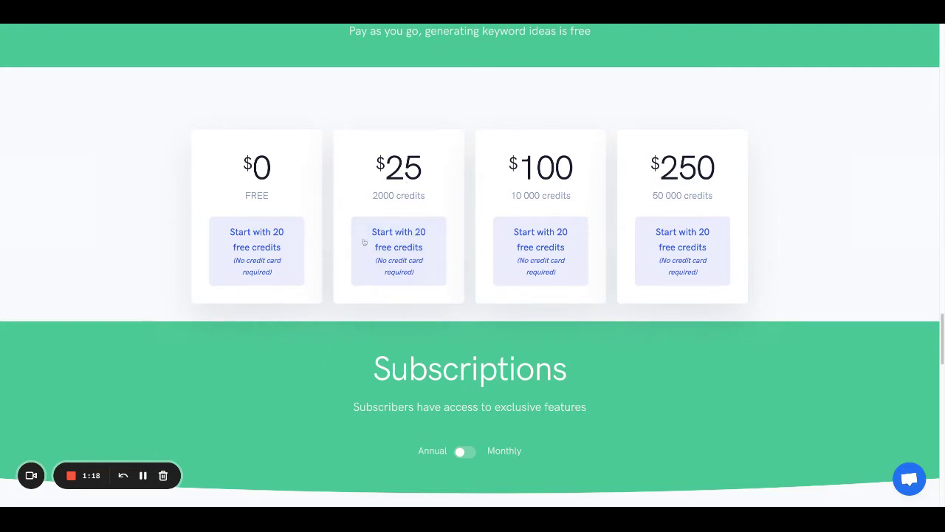
scroll(411, 218, down, 4)
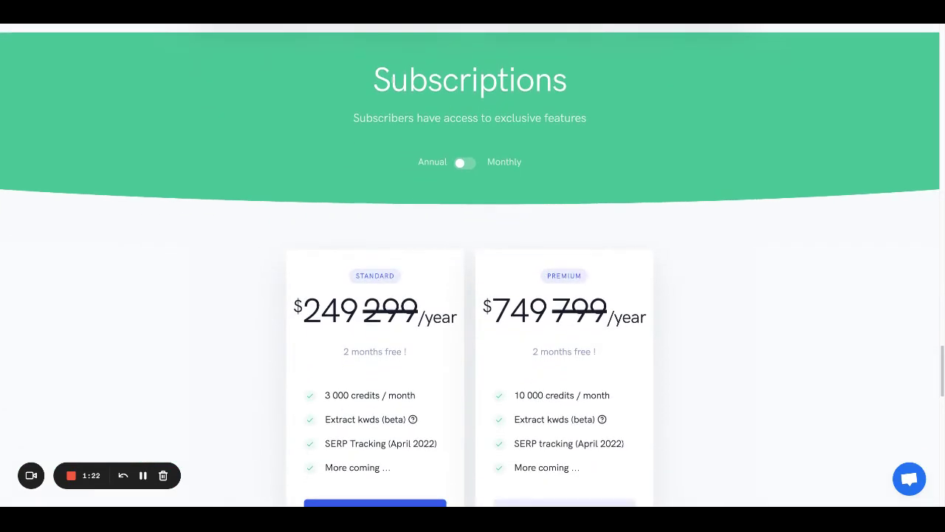
click(475, 164)
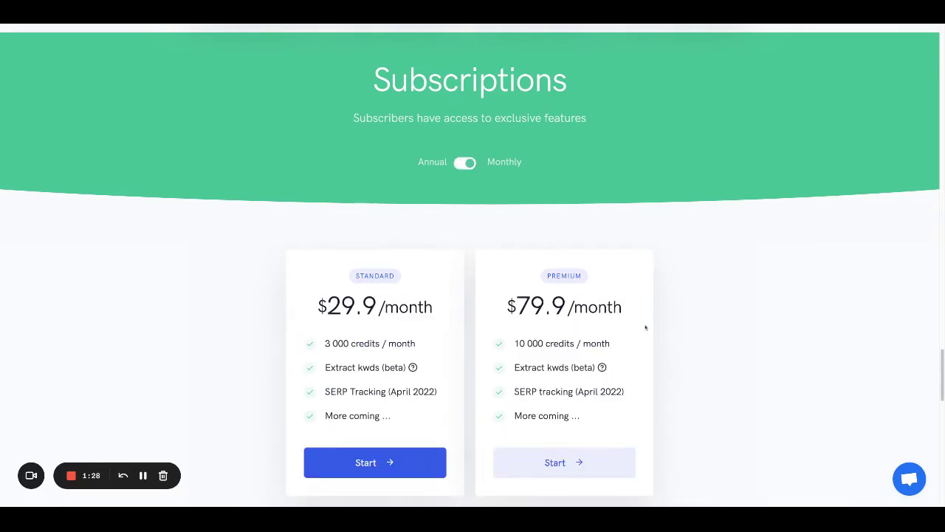
scroll(645, 327, up, 20)
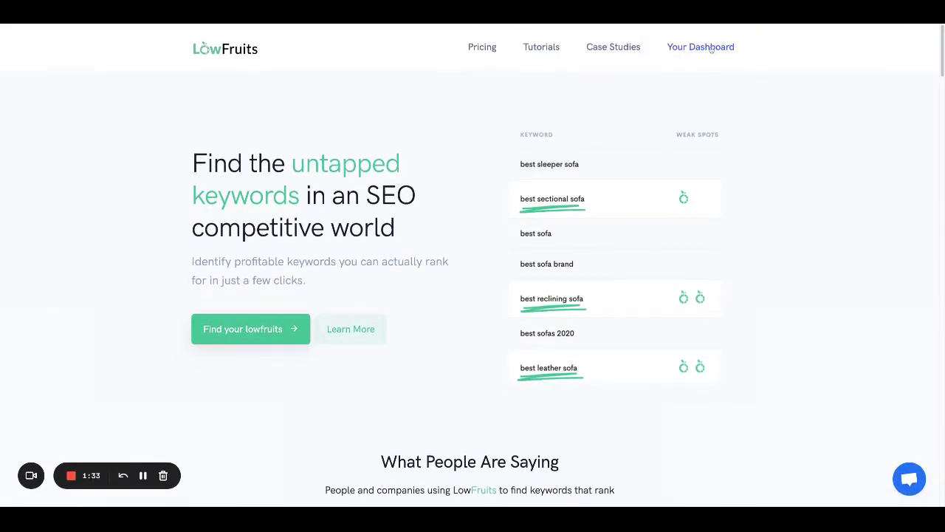
- Open Your Dashboard and highlight the 16 available credits
click(710, 49)
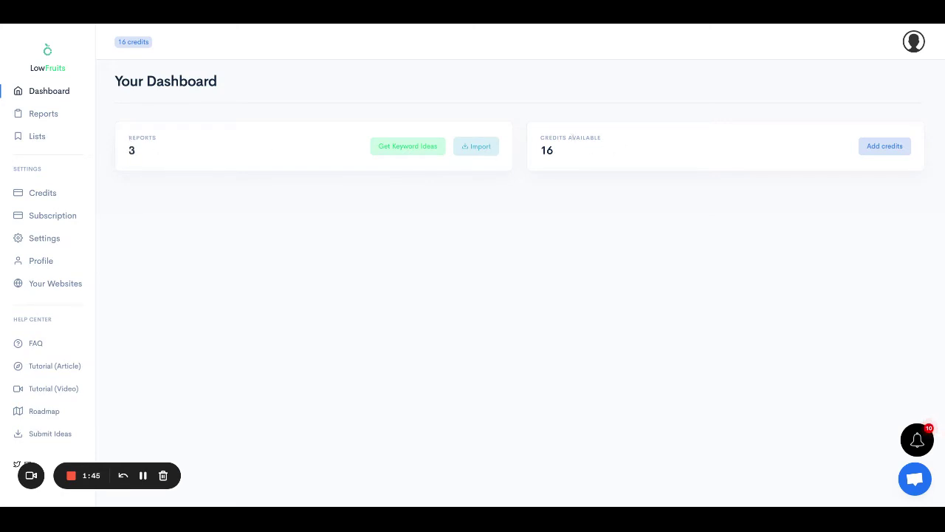
drag(542, 147, 553, 150)
- Open Reports and check the 100% opportunity of the best * vegans report
click(47, 115)
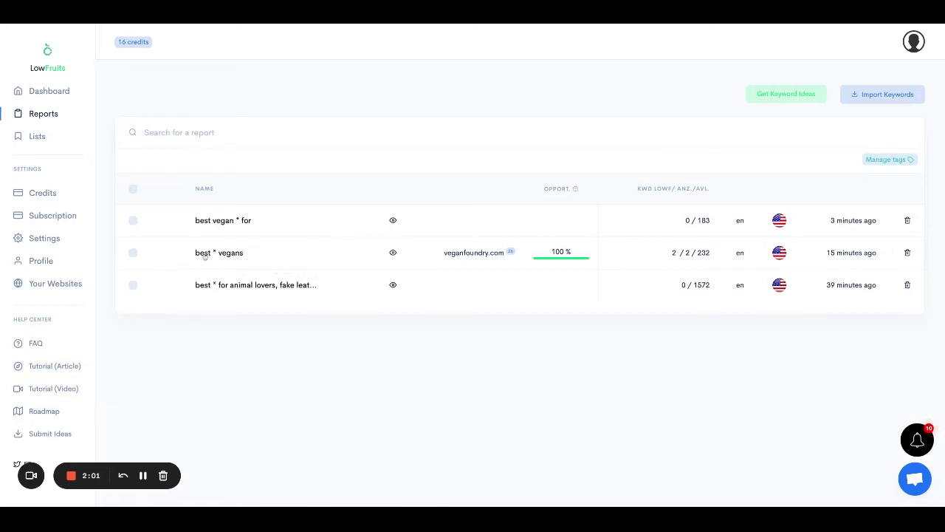
mouse_move(558, 253)
- View the Vegan Buying Guides list's keyword, then go back to the Lists overview
click(32, 137)
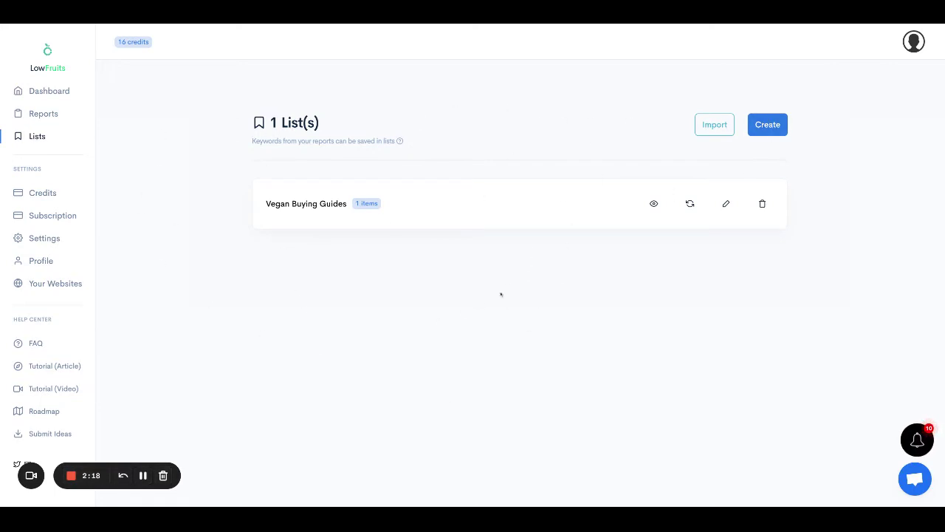
click(323, 205)
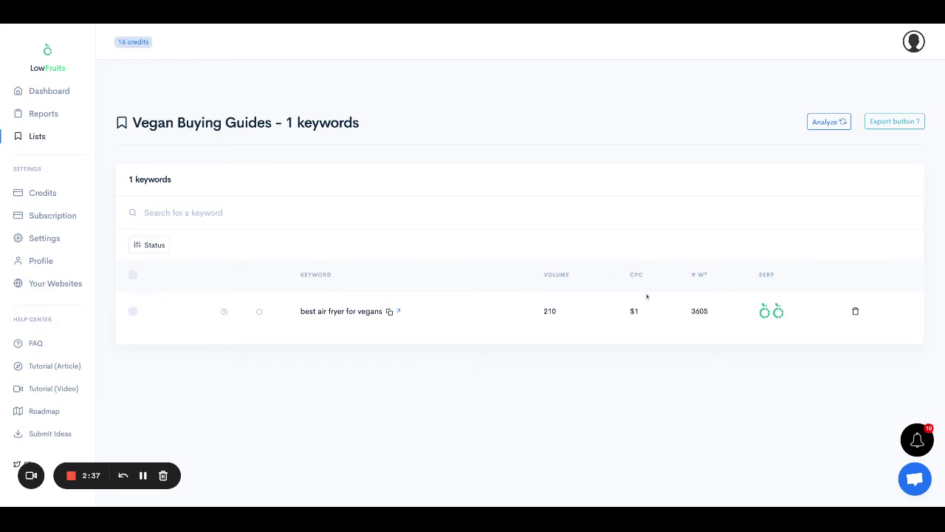
click(41, 138)
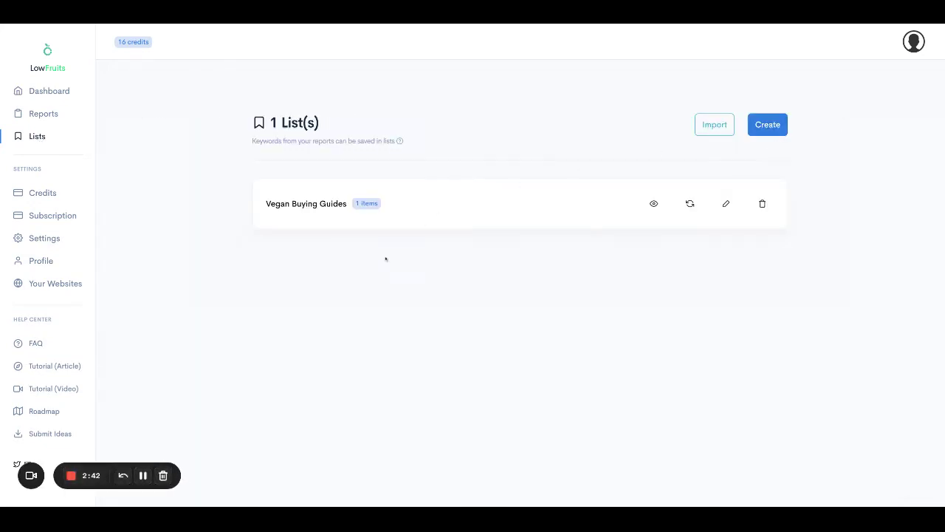
- Return to Reports, still showing three keyword reports and 16 credits
click(702, 118)
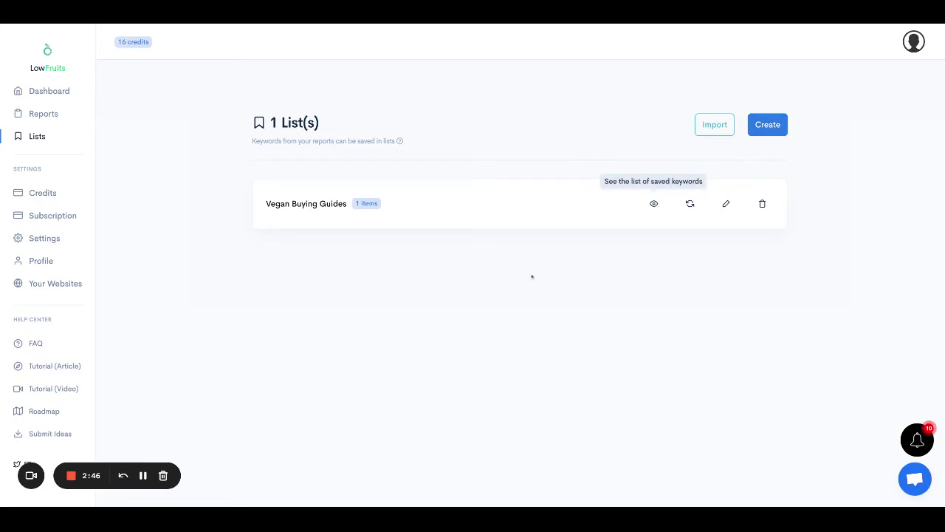
click(47, 115)
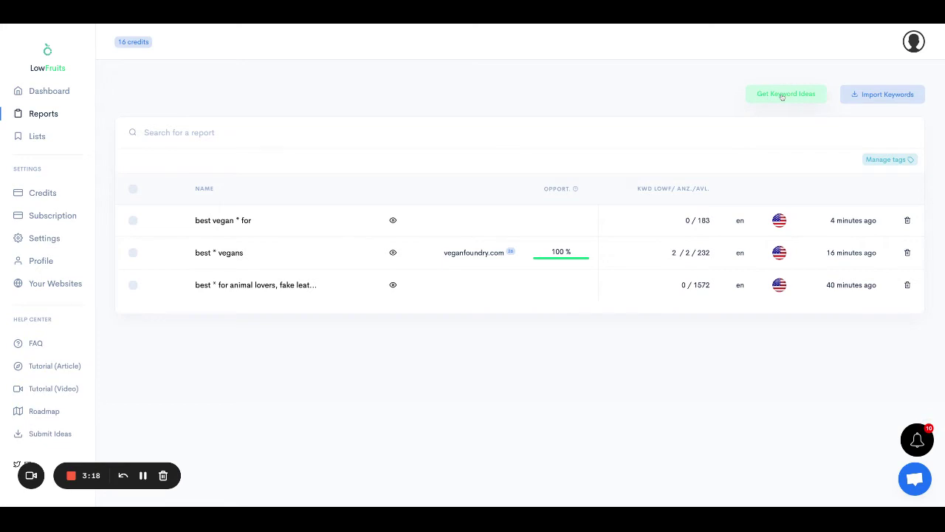
- Start a new keyword ideas search with 'best * bicycle' as the seed keyword
click(782, 97)
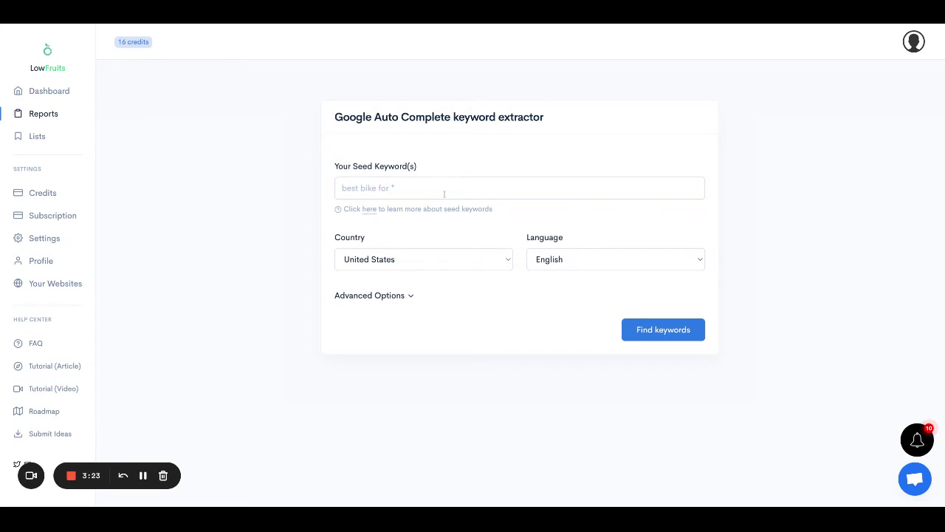
click(444, 194)
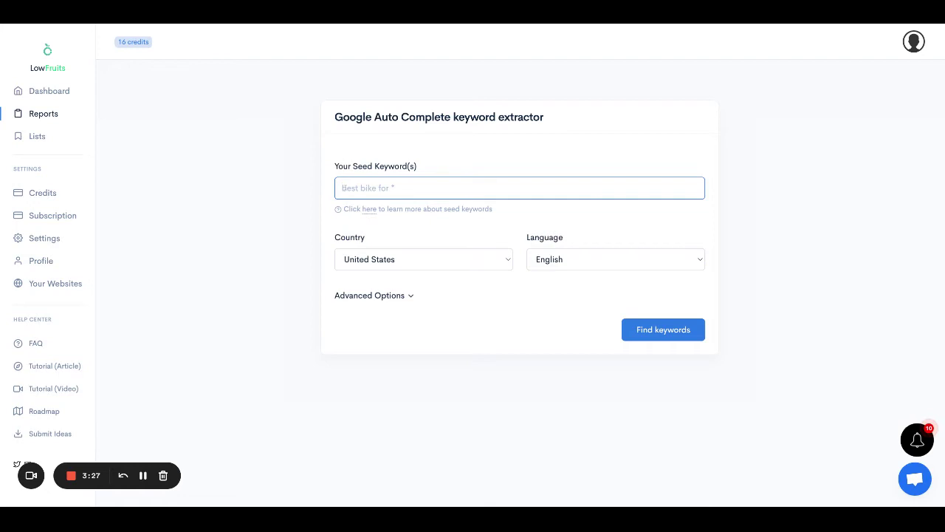
text(best * bicycle)
click(371, 209)
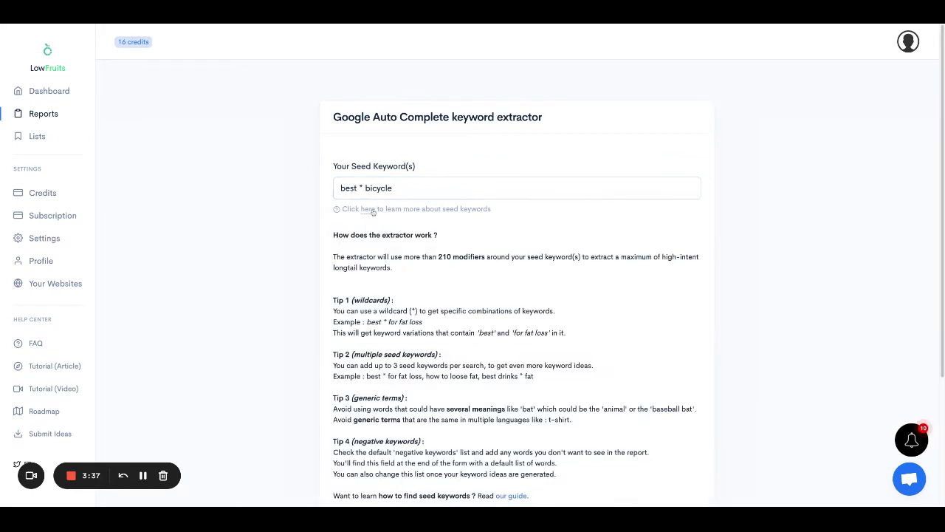
scroll(484, 229, down, 3)
scroll(484, 228, down, 1)
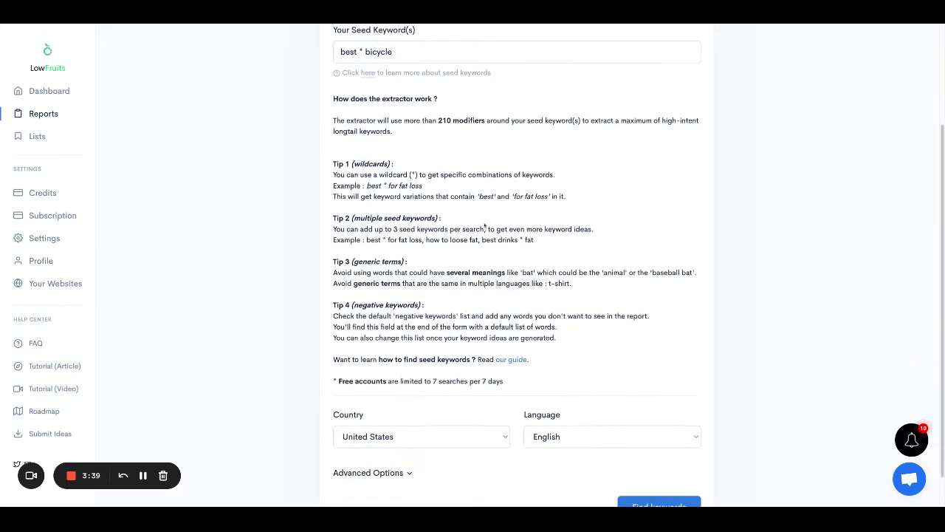
double_click(361, 52)
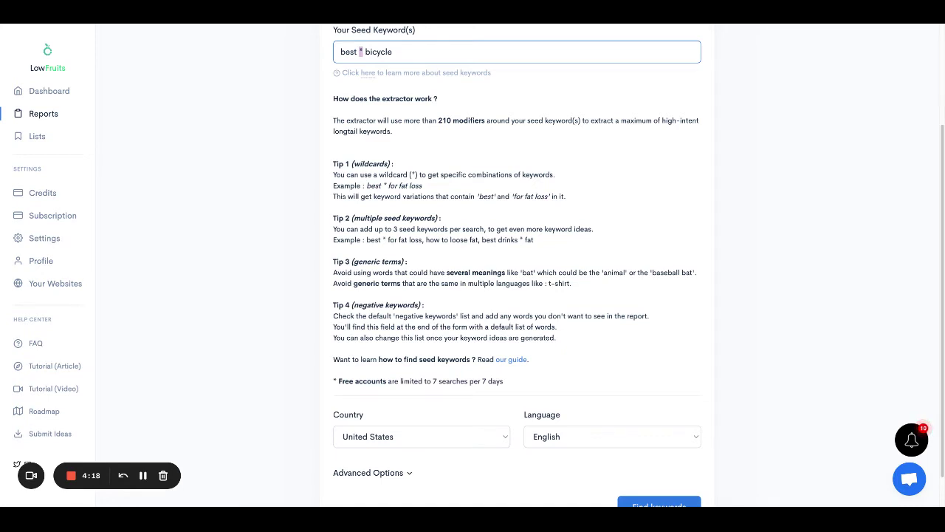
drag(353, 218, 436, 219)
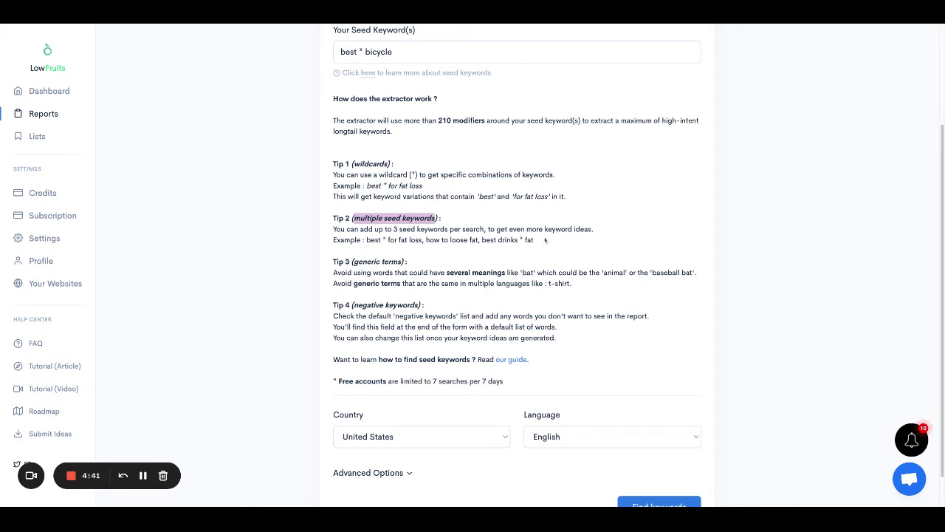
scroll(545, 240, down, 1)
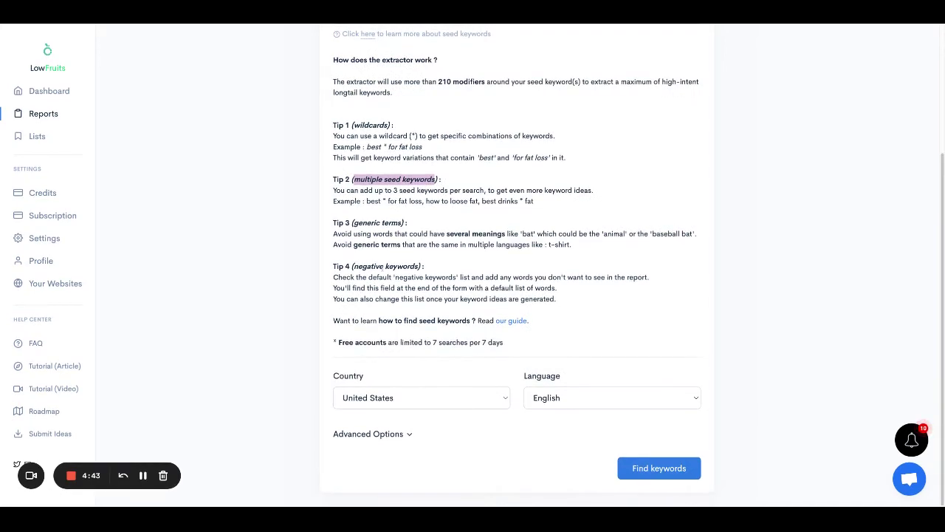
scroll(517, 266, up, 1)
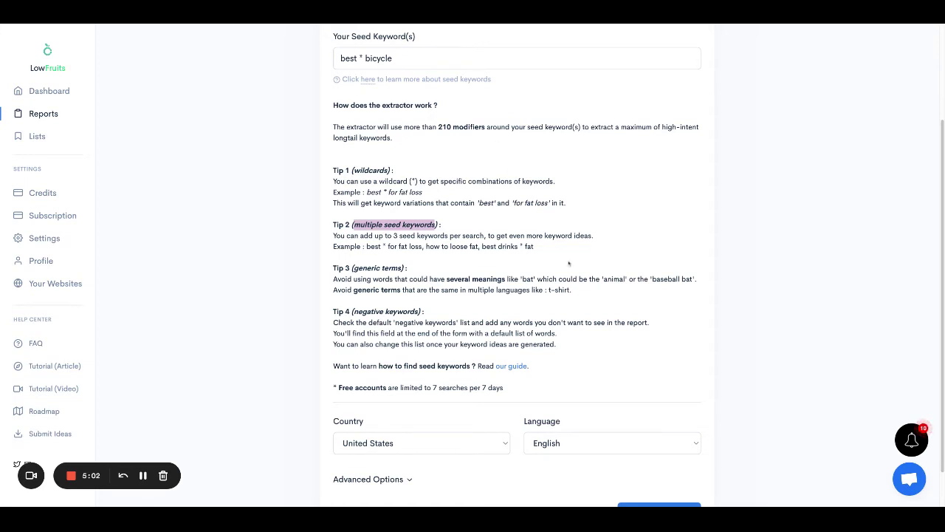
scroll(569, 263, down, 1)
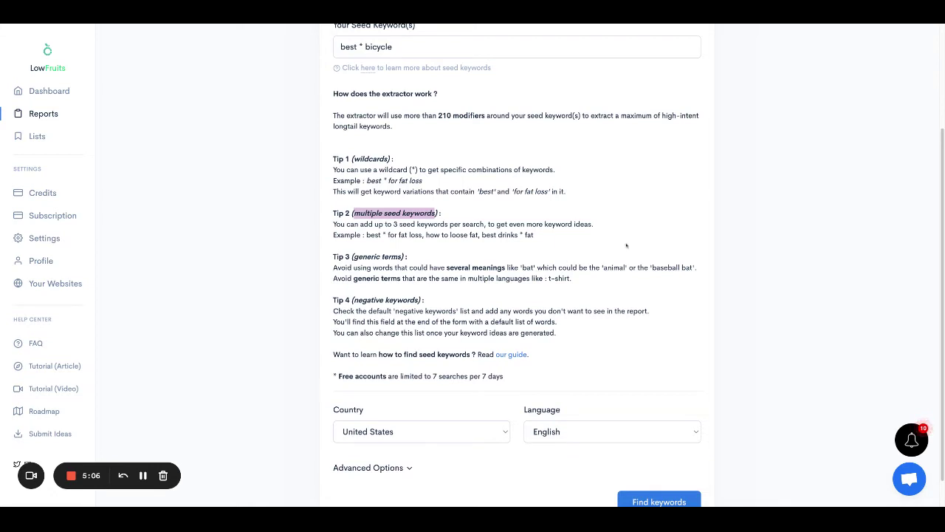
scroll(517, 265, down, 3)
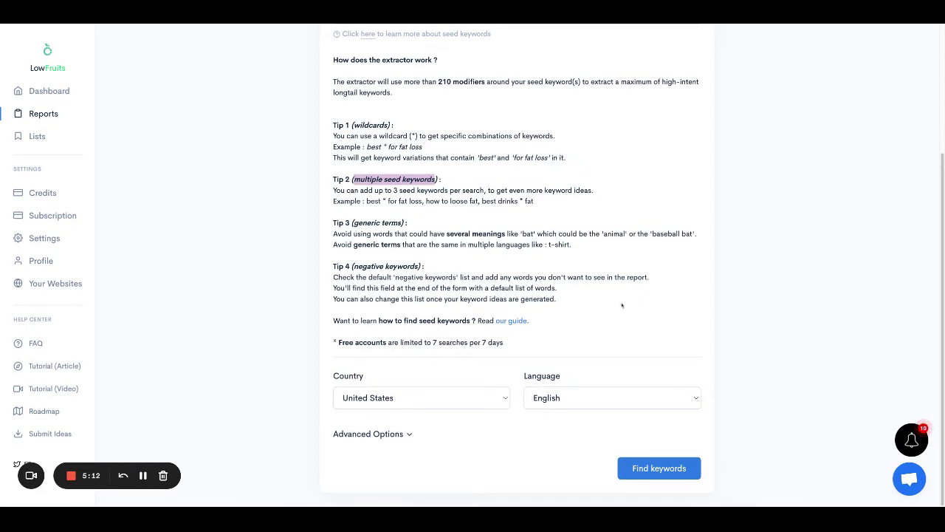
- Run the best * bicycle search for United States, English, leaving the advanced options and domain empty
click(360, 400)
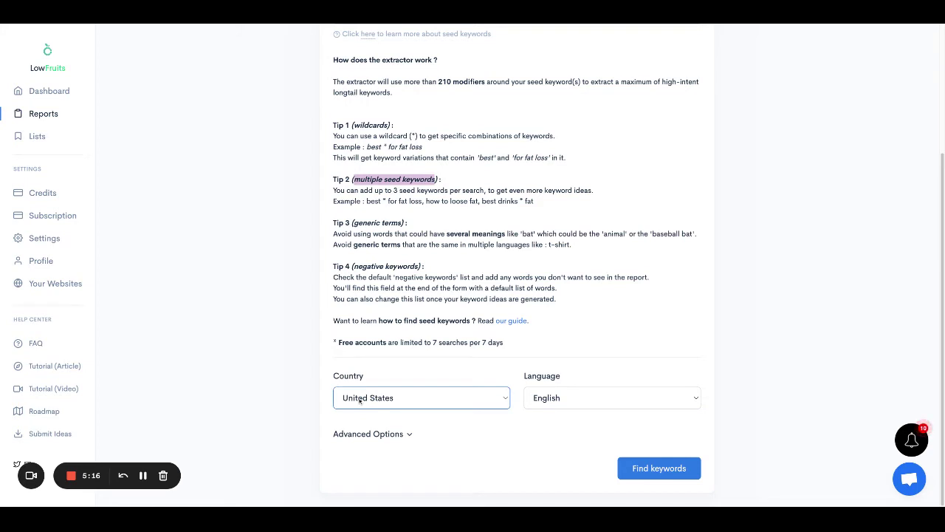
click(562, 400)
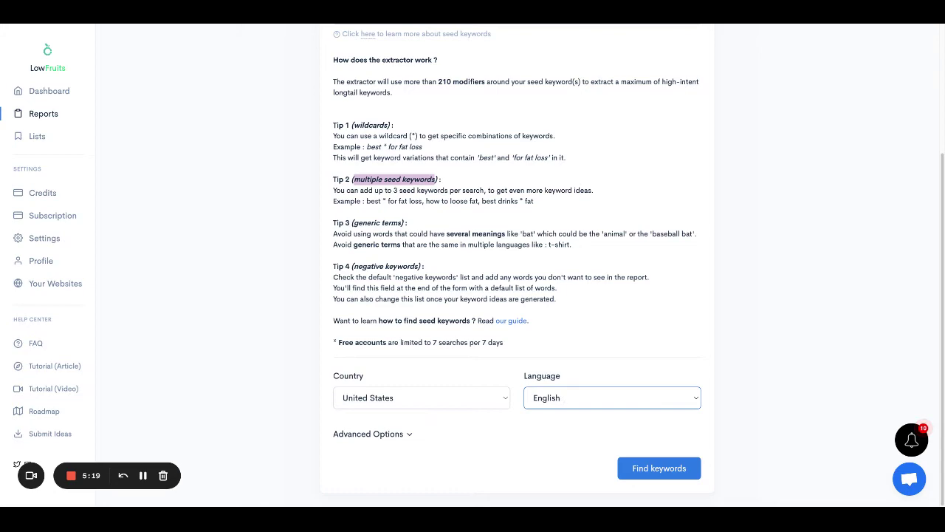
click(407, 434)
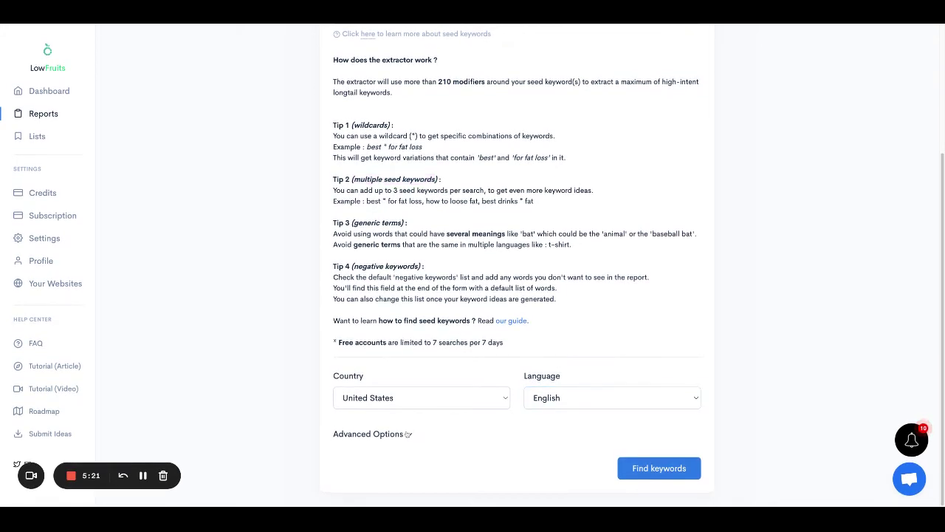
scroll(410, 435, down, 3)
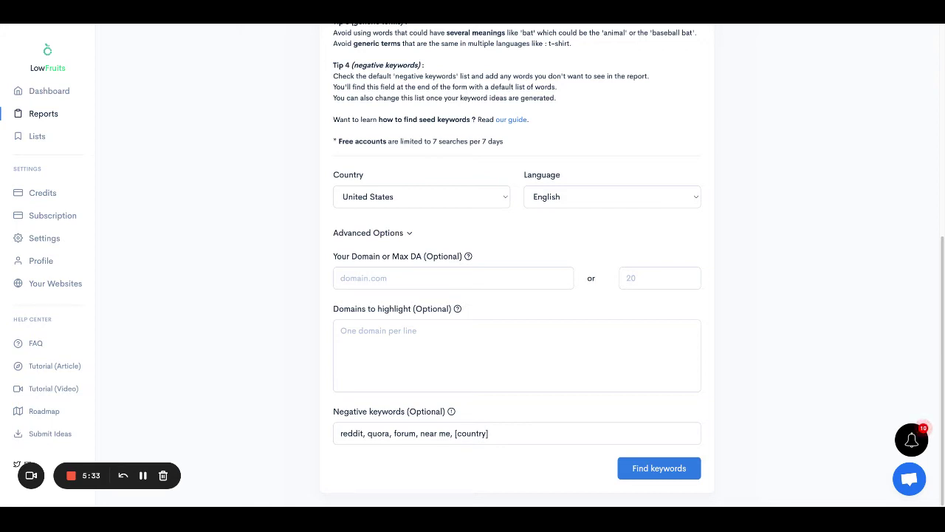
click(453, 277)
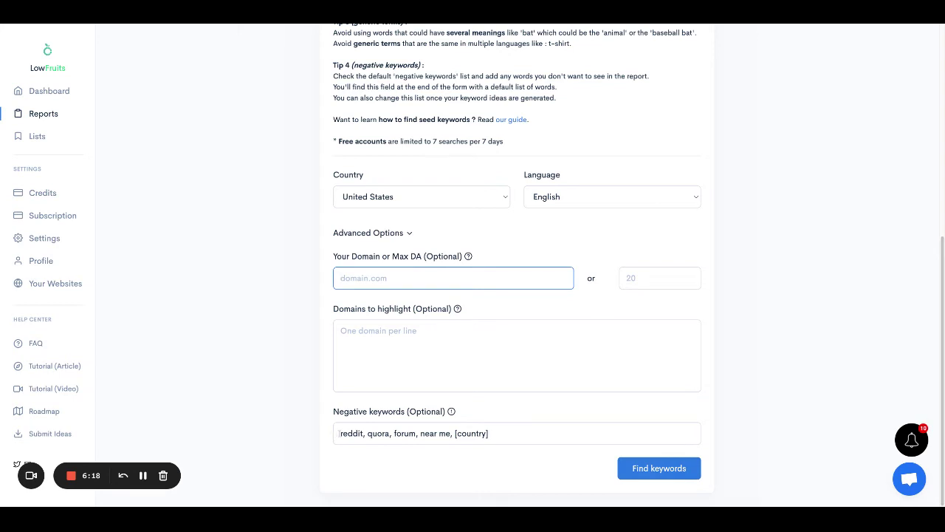
click(656, 473)
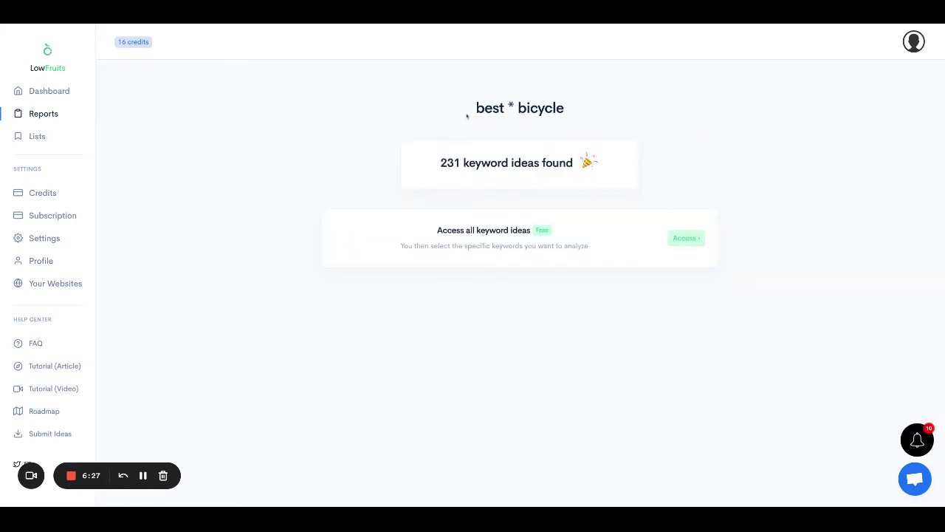
- Highlight the 231 keyword ideas found and open the full suggestion list
drag(440, 163, 574, 164)
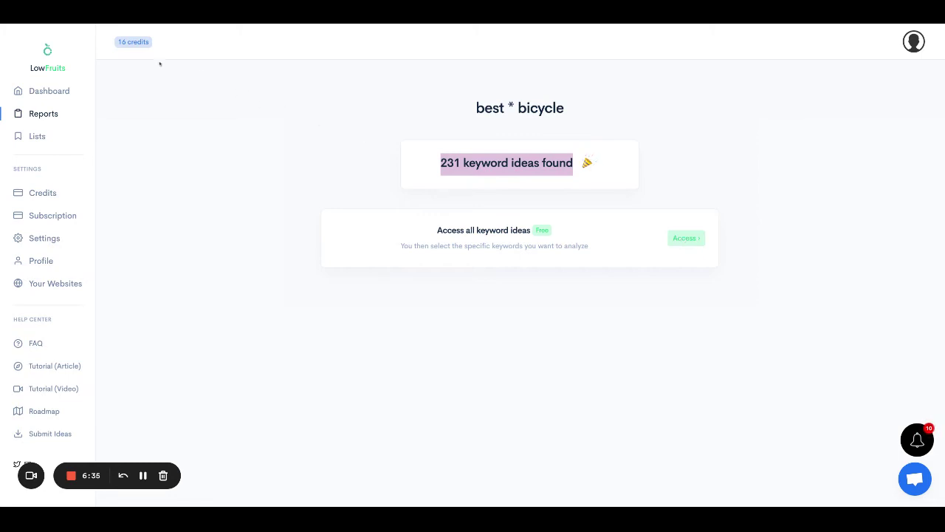
click(692, 239)
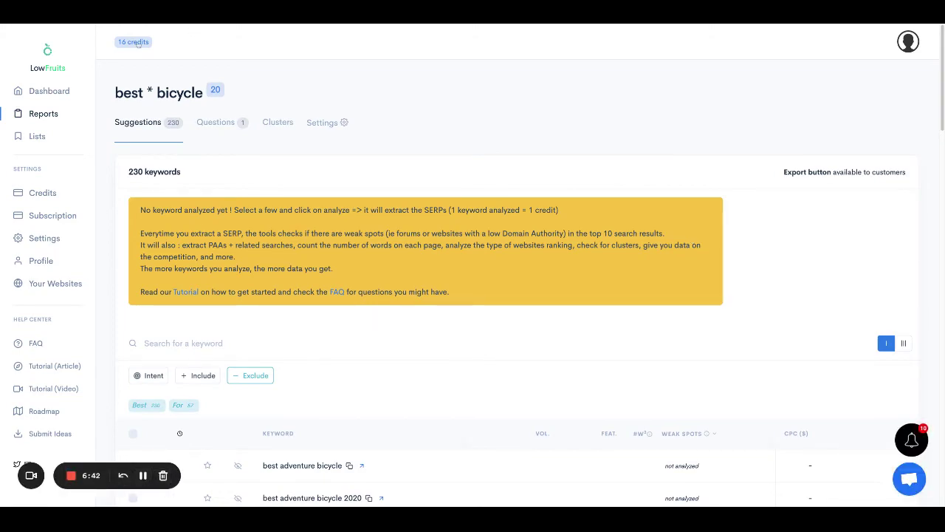
- Hide the keywords best adventure bicycle 2021 and best adventure bicycle 2020
scroll(451, 263, down, 7)
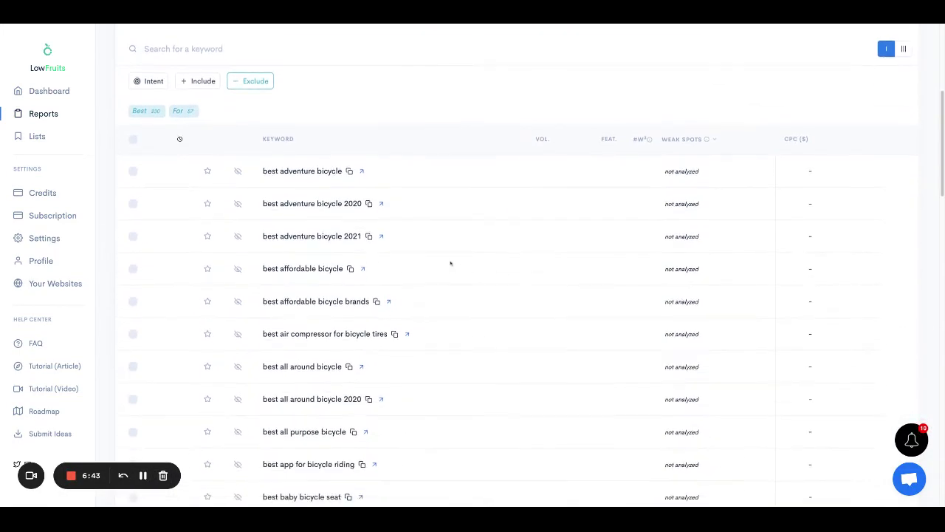
scroll(472, 266, down, 20)
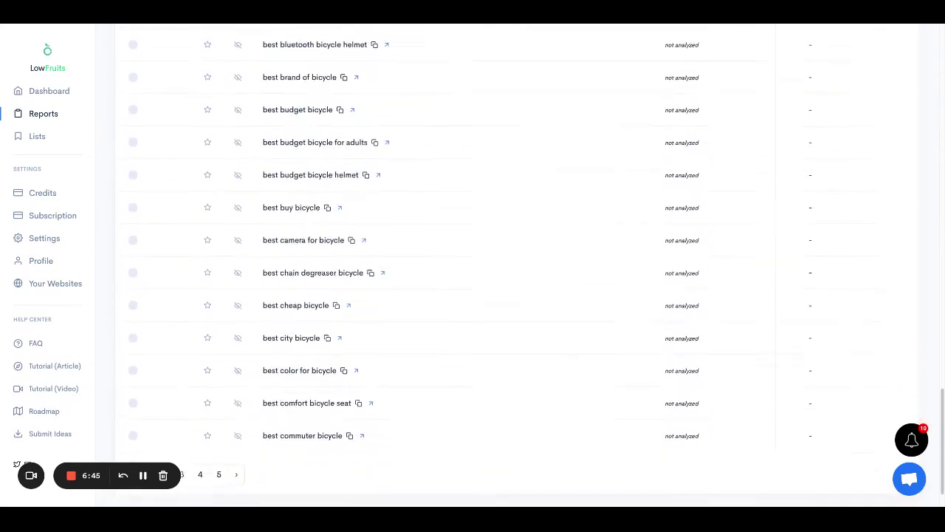
scroll(472, 266, up, 20)
scroll(473, 266, down, 4)
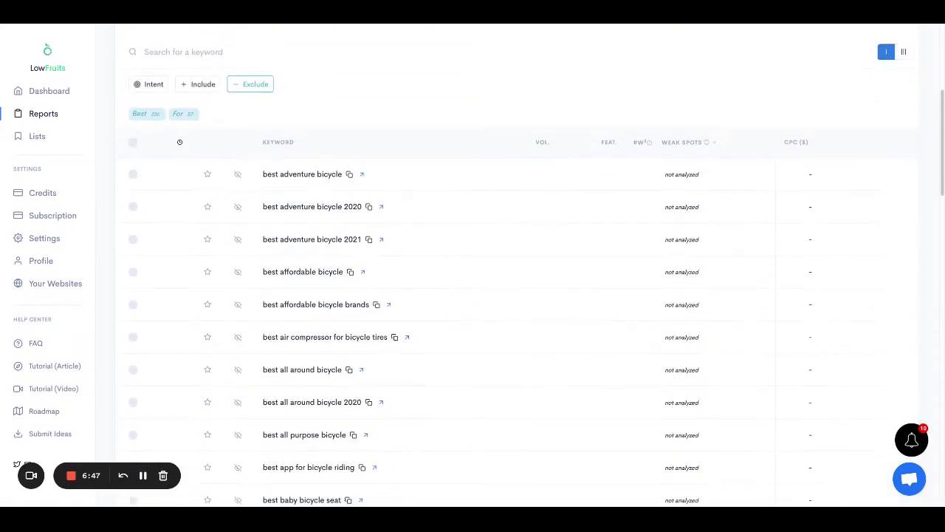
scroll(472, 266, down, 1)
scroll(473, 266, up, 1)
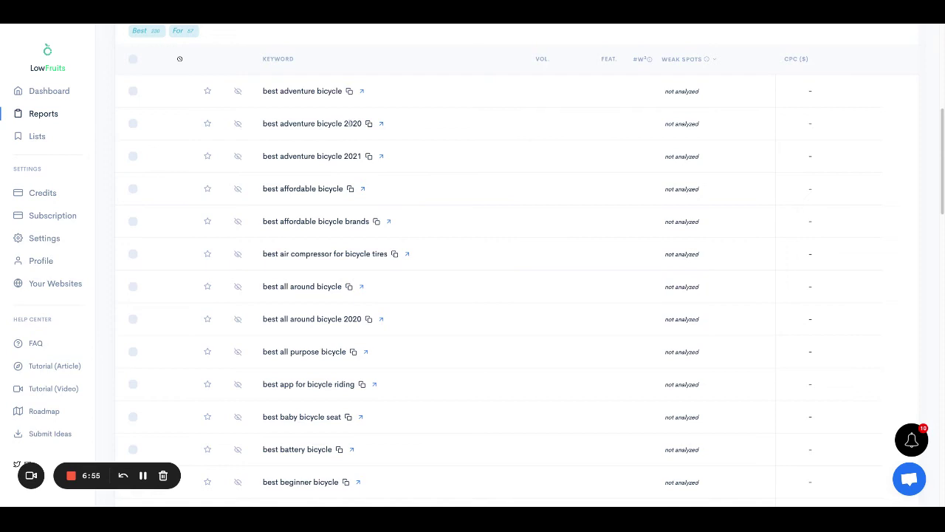
click(237, 156)
click(238, 124)
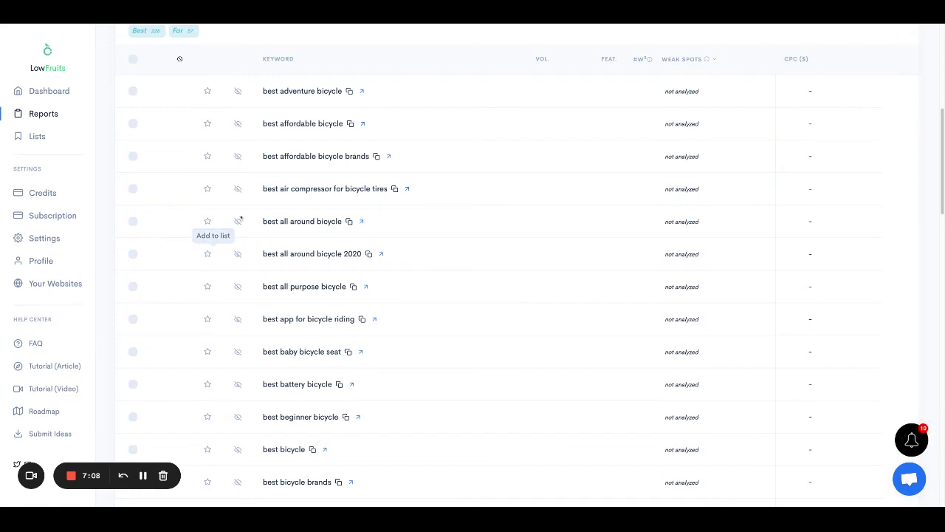
- Scroll through the remaining suggestions grouped under Best (229) and For (57)
scroll(490, 266, down, 2)
scroll(490, 266, down, 1)
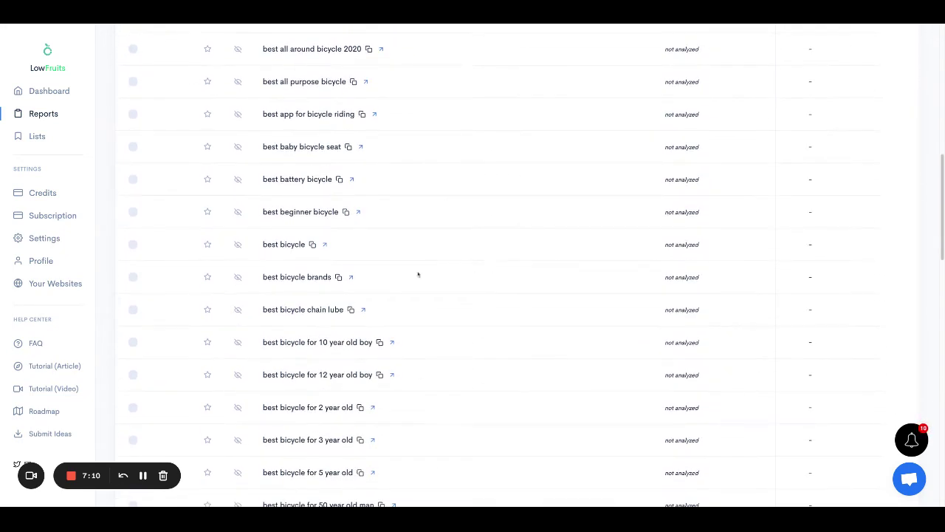
scroll(472, 266, down, 6)
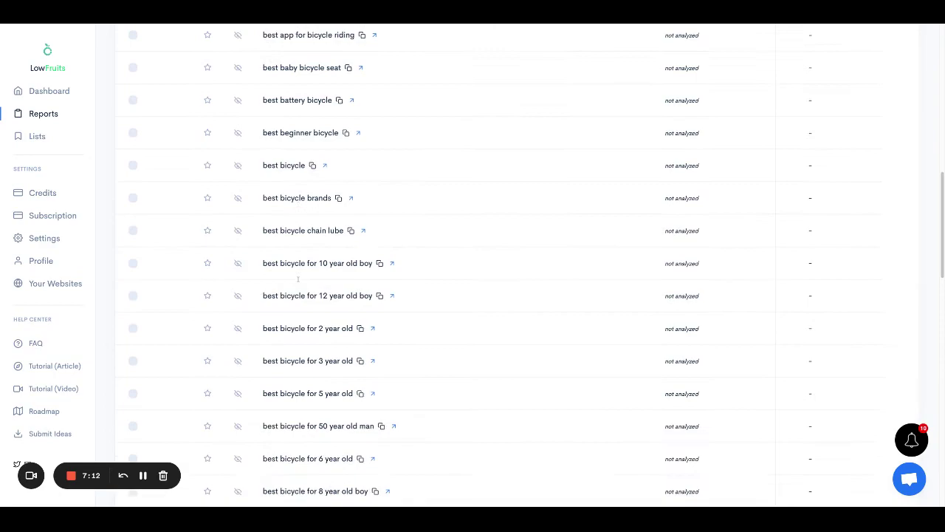
scroll(473, 266, down, 1)
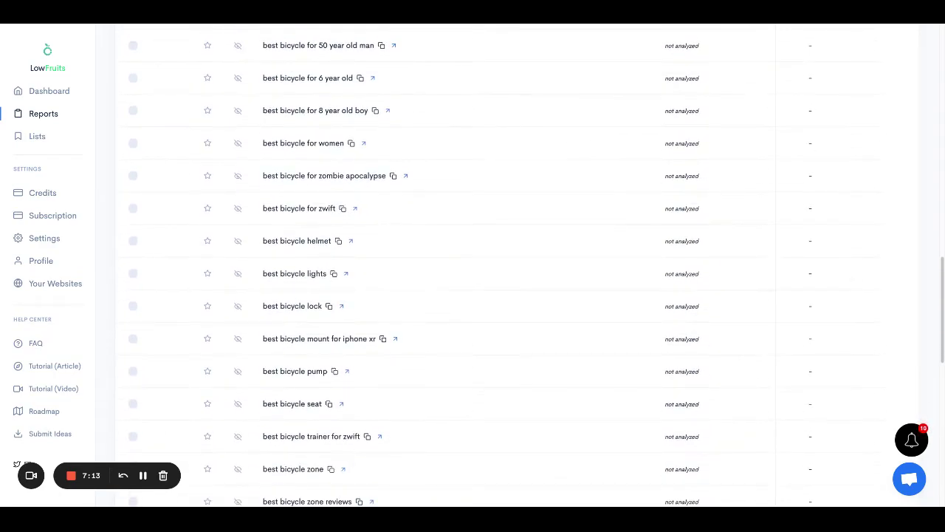
scroll(473, 266, up, 15)
scroll(472, 265, down, 6)
scroll(426, 225, down, 2)
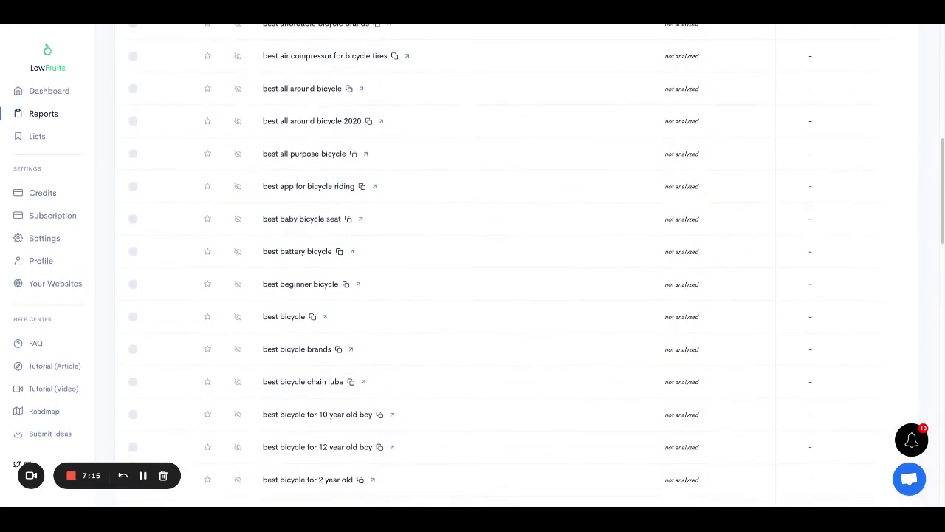
scroll(426, 225, up, 2)
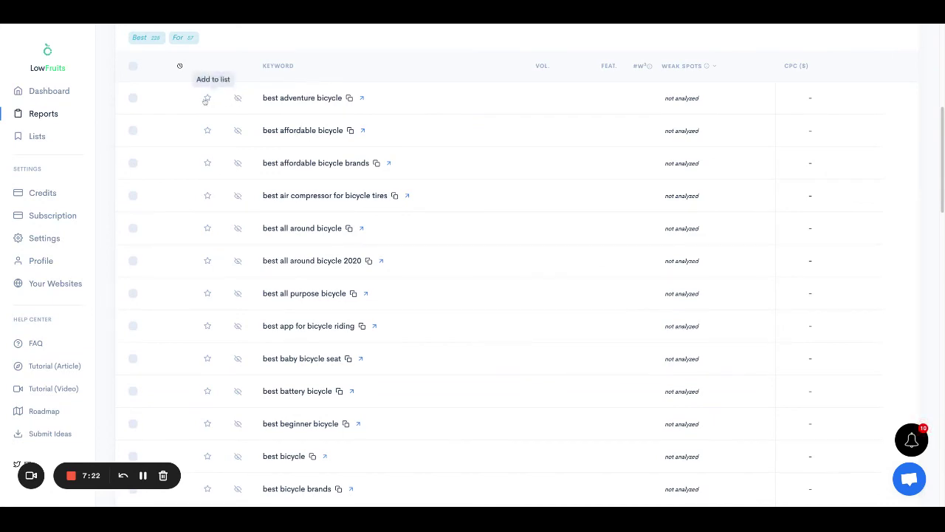
- Analyze best adventure bicycle, revealing volume 260, CPC $1.36 and a weak spot
click(133, 98)
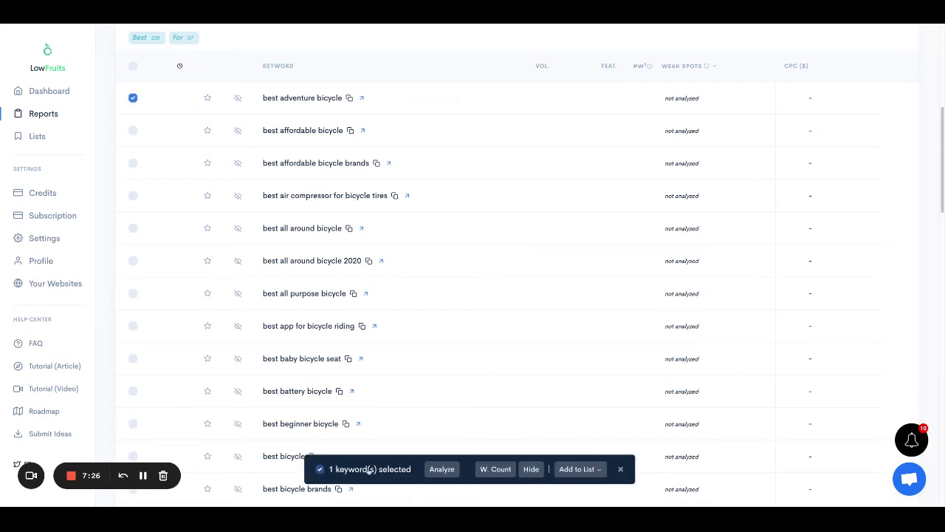
click(443, 470)
scroll(509, 432, up, 1)
scroll(508, 432, up, 5)
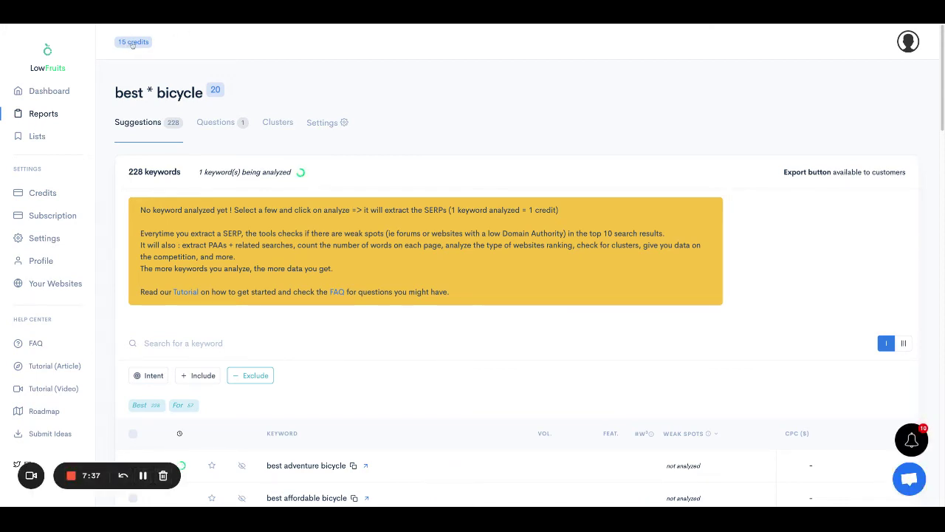
scroll(452, 338, down, 3)
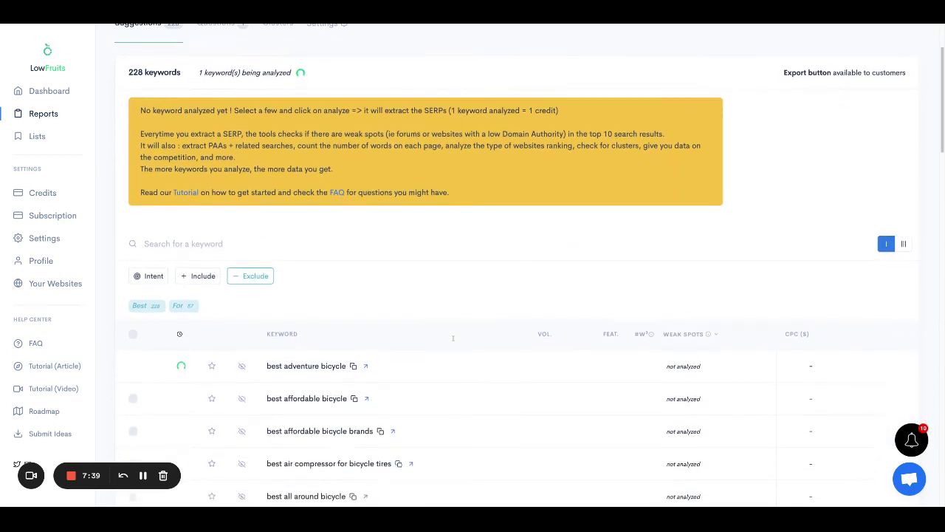
scroll(453, 338, up, 3)
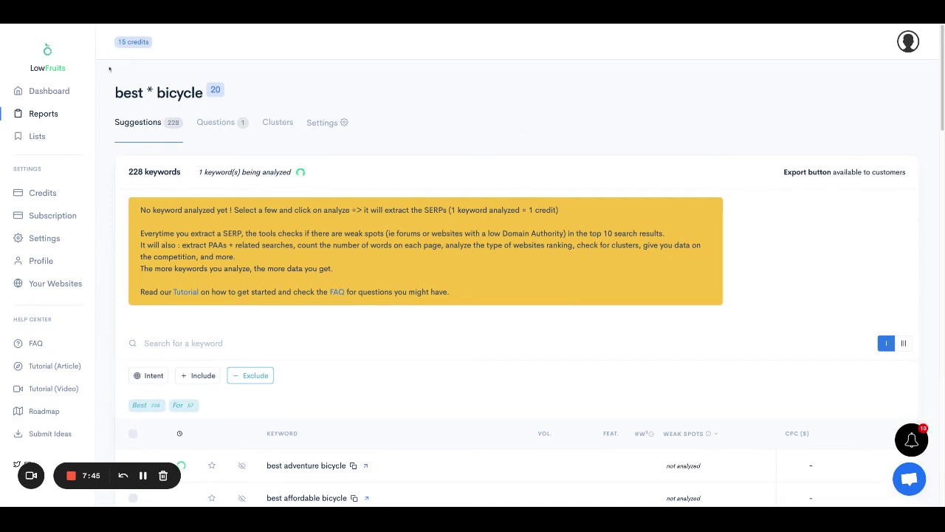
scroll(403, 410, down, 12)
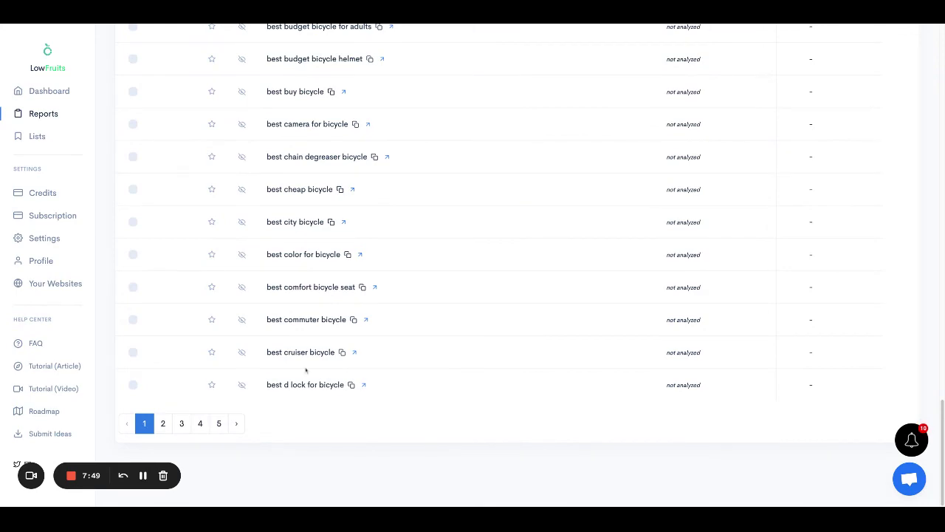
scroll(306, 370, up, 12)
scroll(406, 354, down, 4)
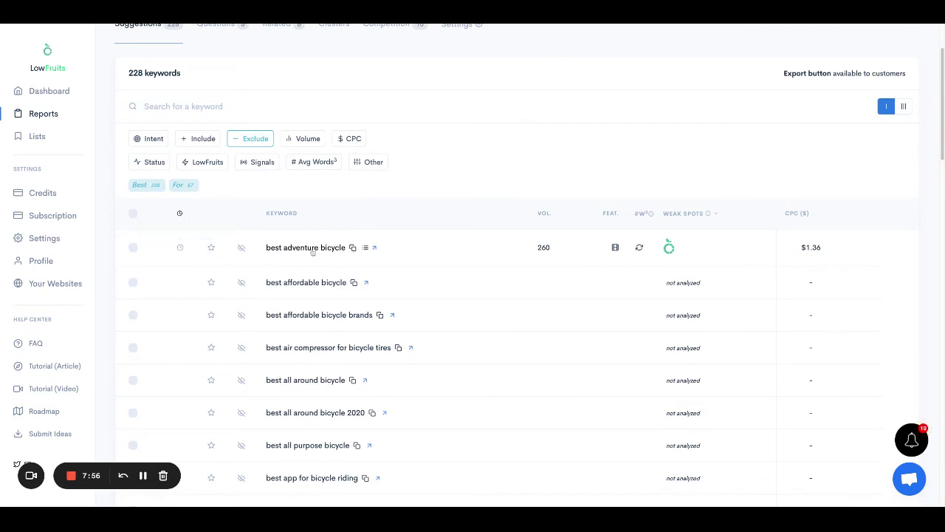
- Count the words in the top results for 'best adventure bicycle', an average of 6183
drag(539, 248, 550, 247)
mouse_move(616, 249)
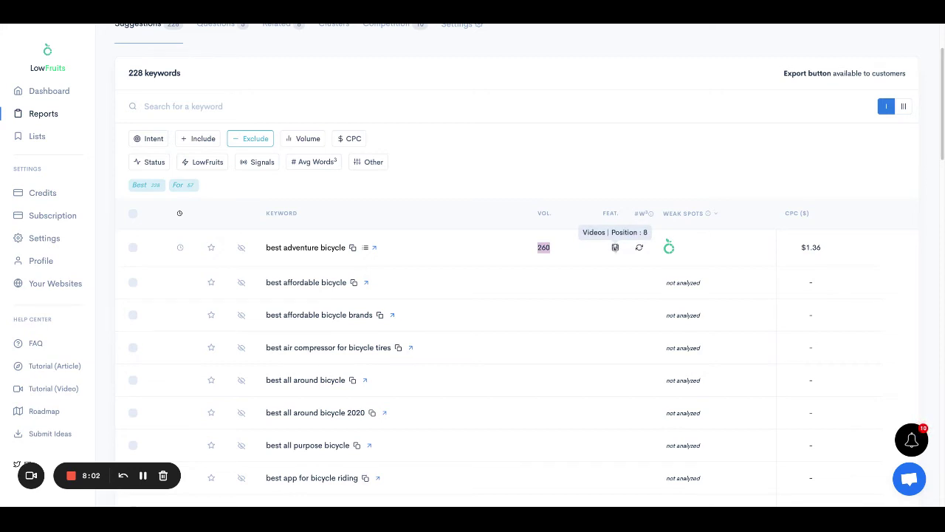
click(639, 247)
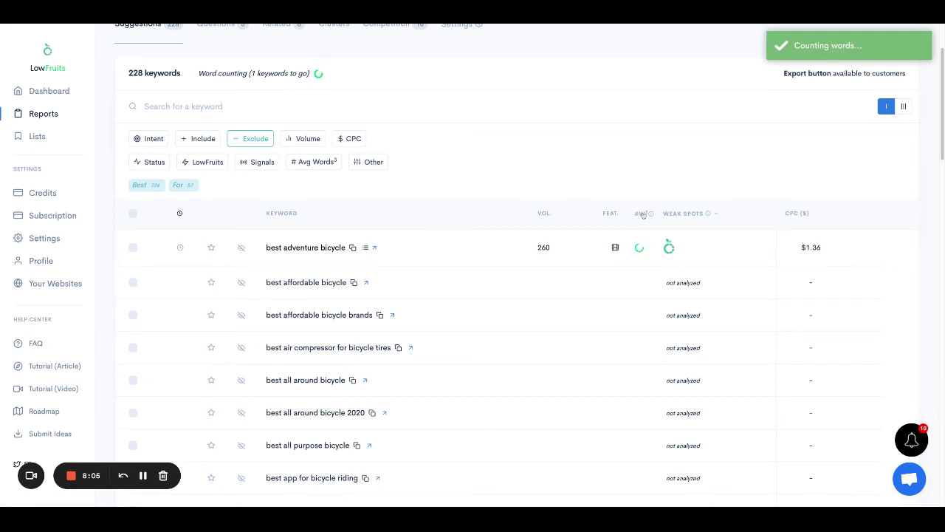
mouse_move(648, 215)
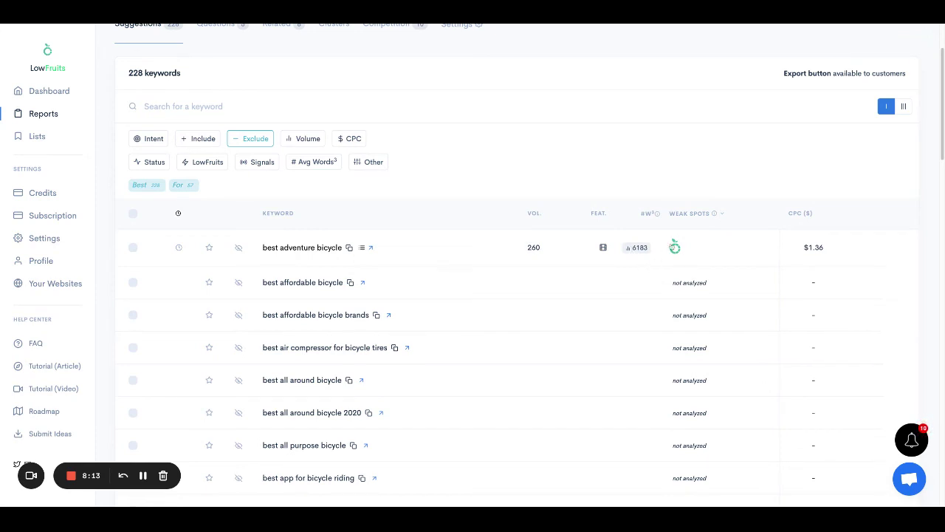
mouse_move(676, 250)
- Filter the bicycle suggestions to high-intent keywords only
click(151, 140)
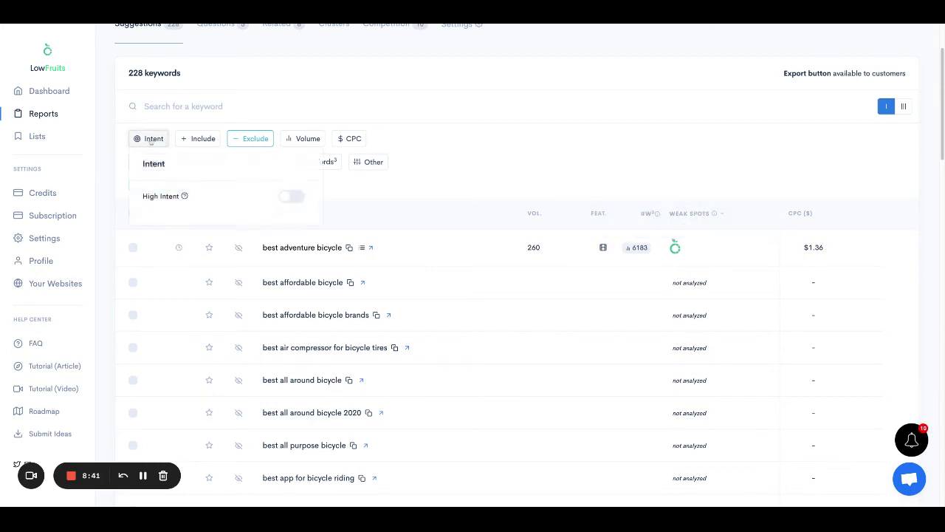
click(295, 196)
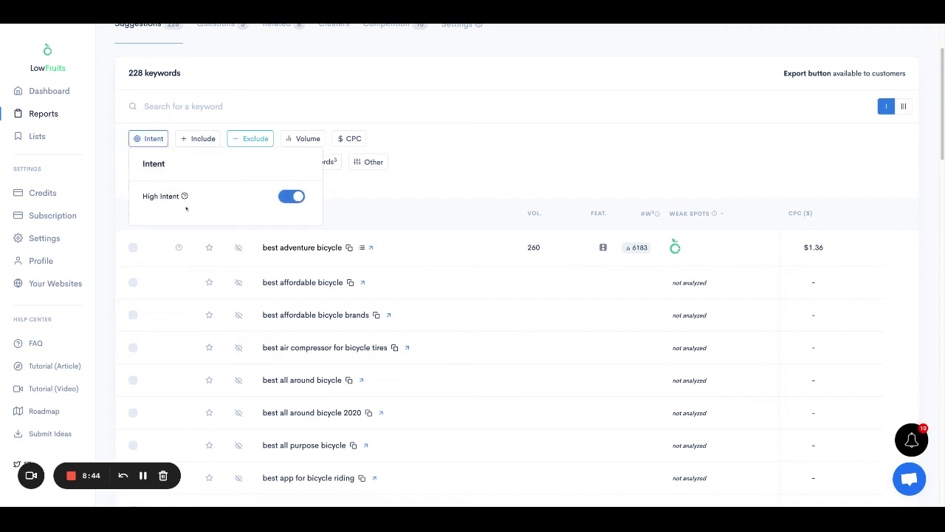
click(658, 155)
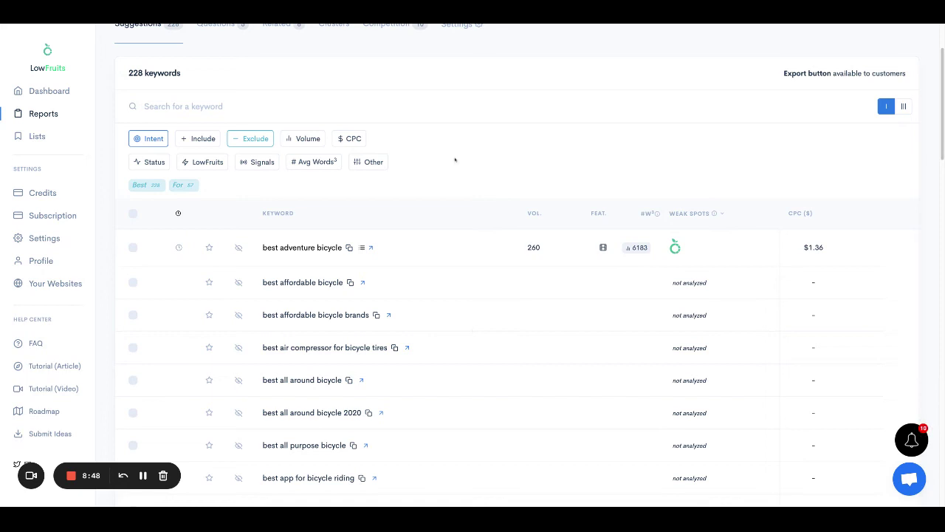
scroll(455, 160, up, 2)
scroll(521, 347, down, 3)
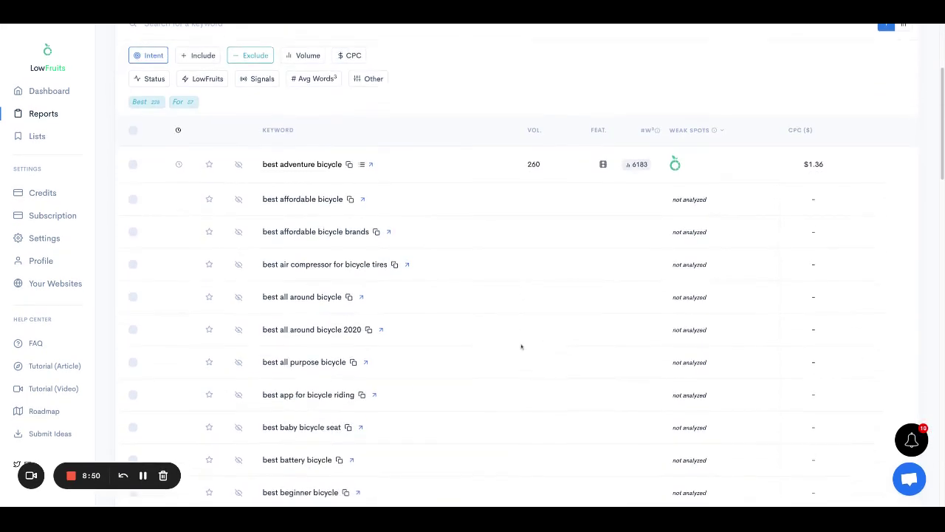
scroll(361, 99, up, 1)
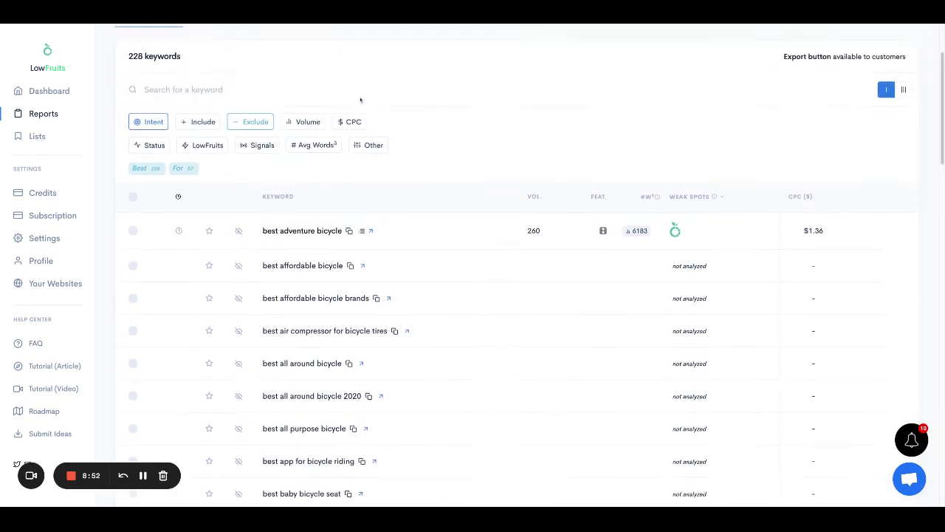
scroll(360, 99, up, 1)
- Keep only keywords with a LowFruits weak spot in the Top 10
click(261, 196)
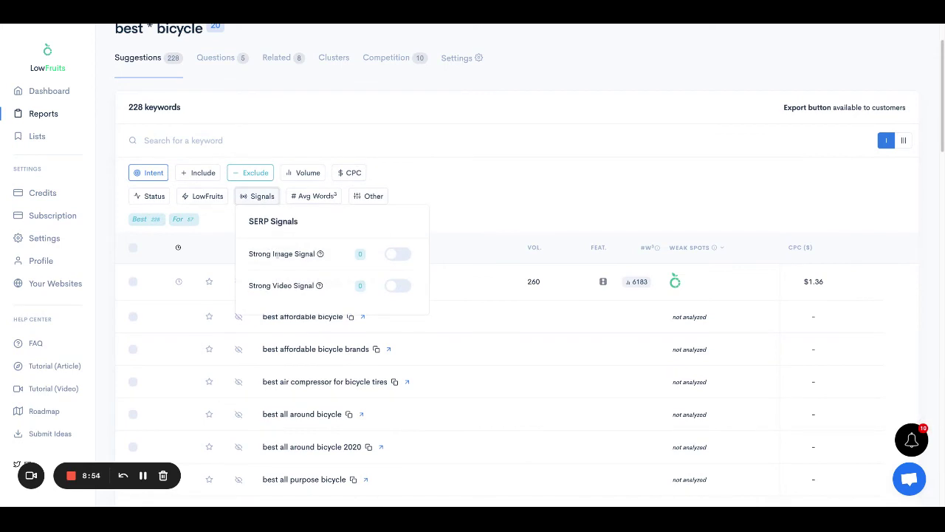
click(529, 172)
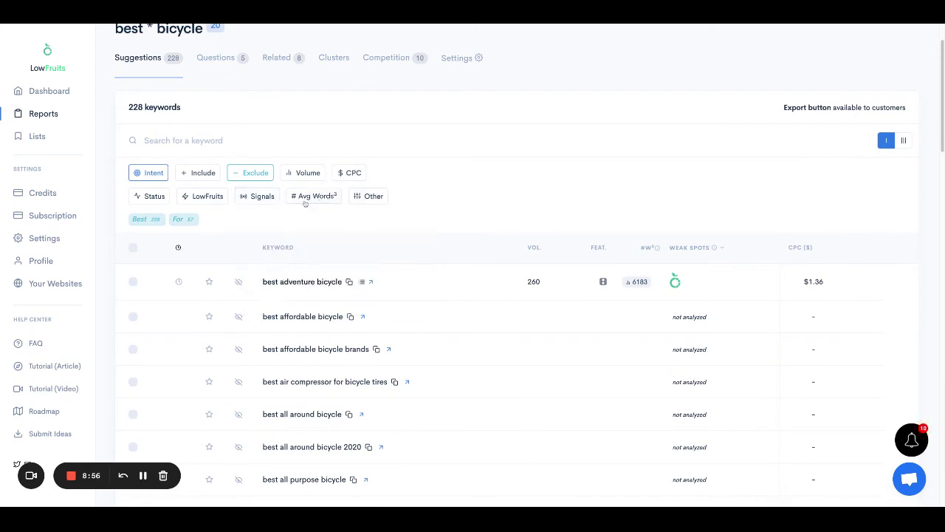
click(203, 197)
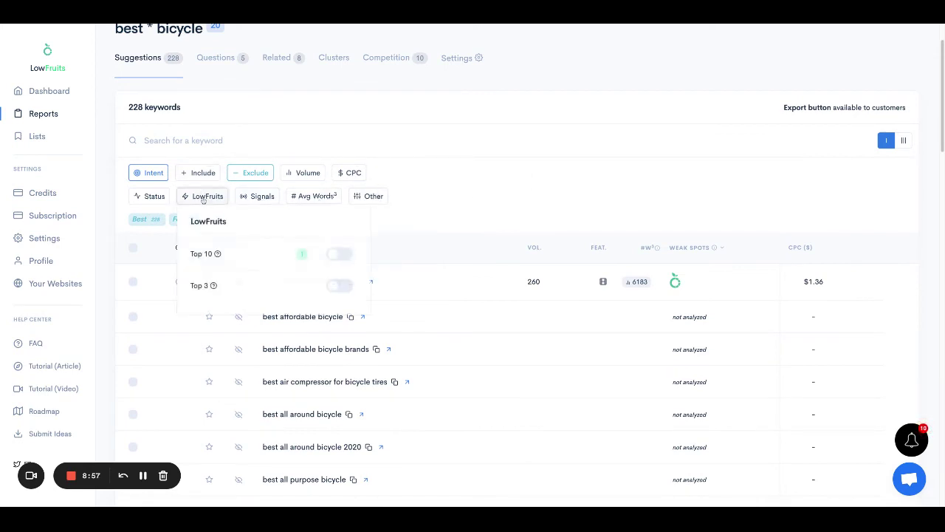
click(341, 254)
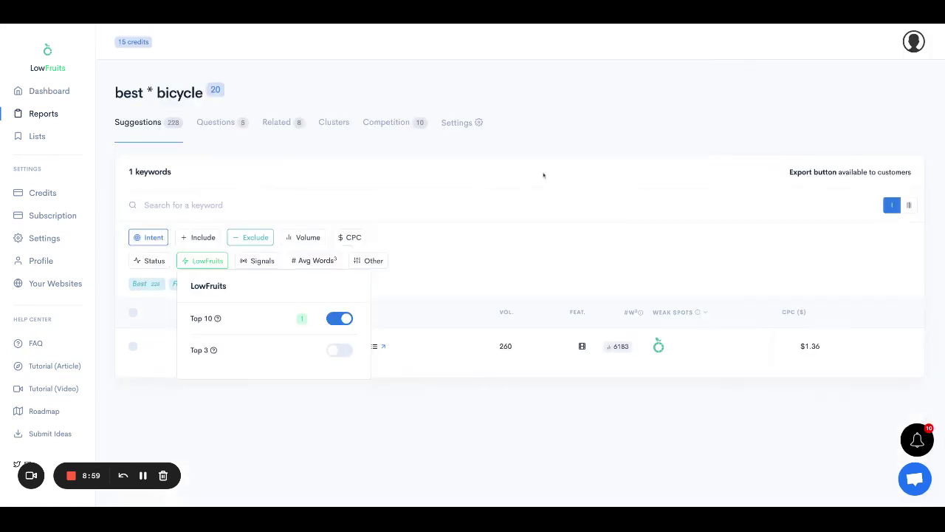
click(605, 281)
mouse_move(658, 348)
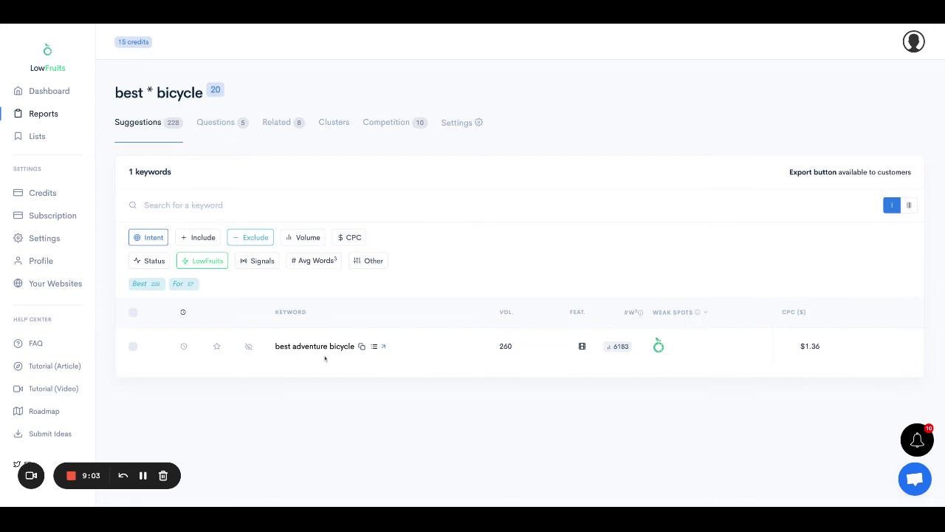
- Switch the Status filter to Not Analyzed only, with Analyzed off, leaving 227 keywords
click(148, 263)
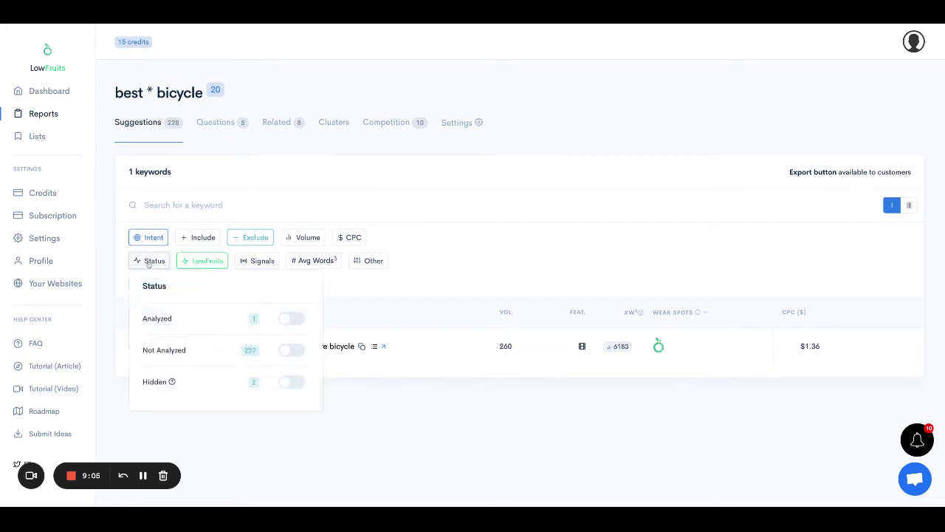
click(292, 318)
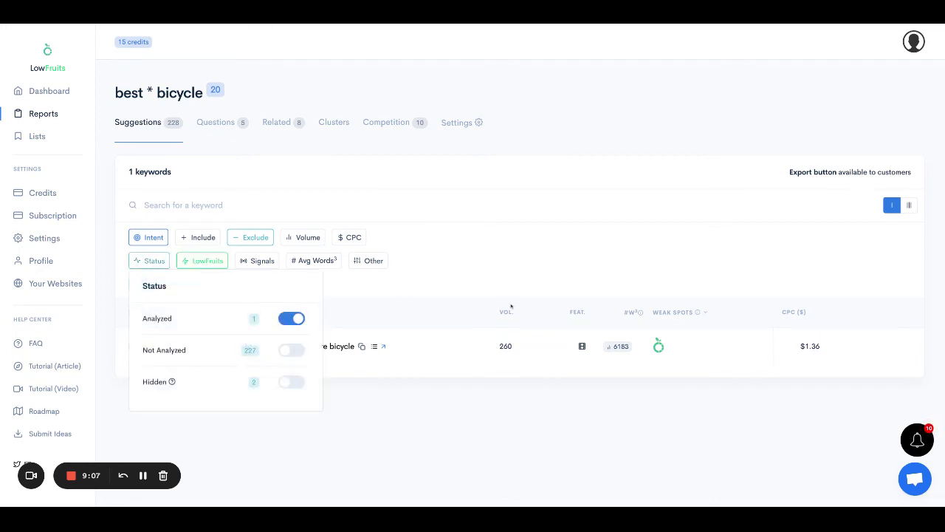
click(534, 267)
click(148, 261)
click(292, 350)
click(288, 319)
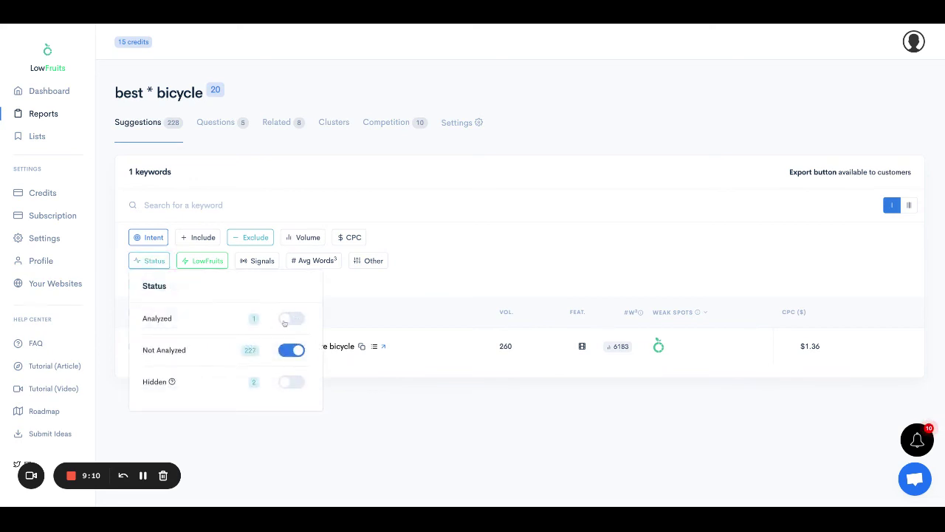
click(471, 252)
scroll(585, 424, down, 8)
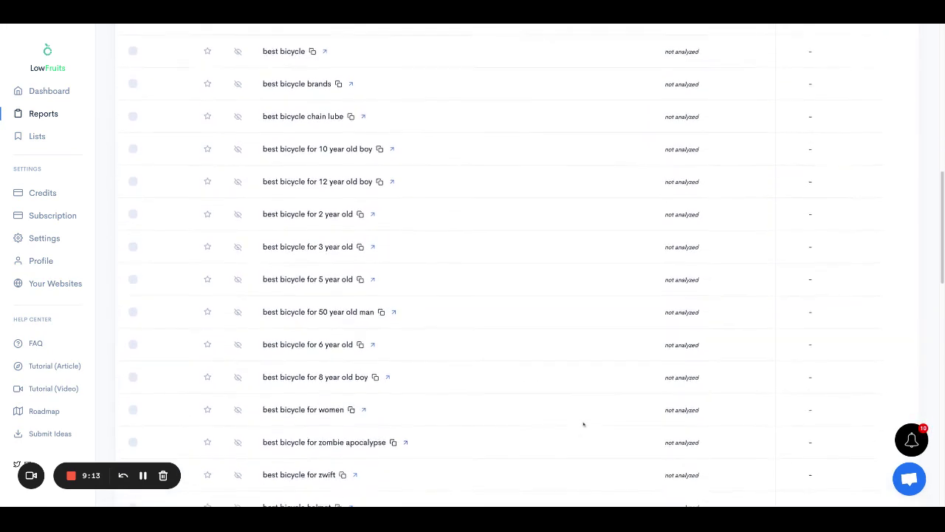
scroll(584, 424, up, 10)
scroll(236, 227, down, 1)
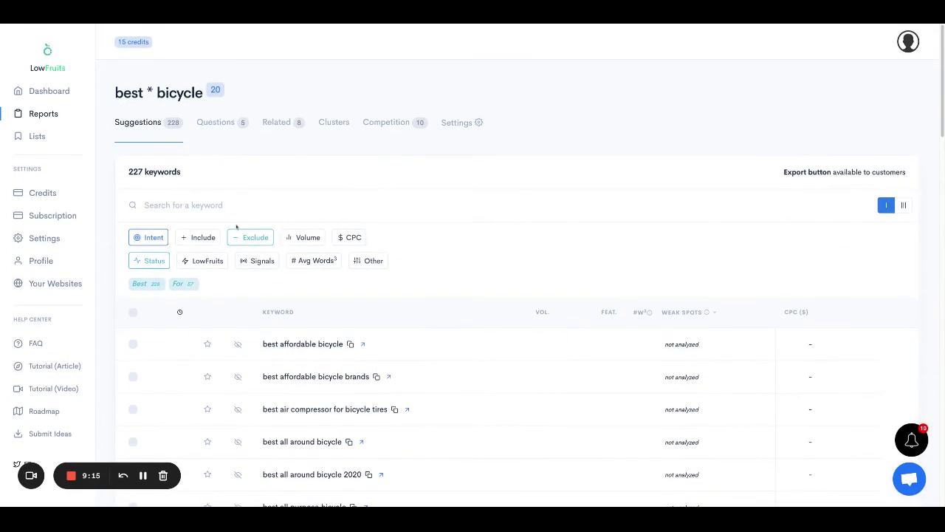
- Browse the Questions and Related keyword lists, then show the Clusters tab with 0 clusters
click(214, 123)
scroll(530, 226, down, 1)
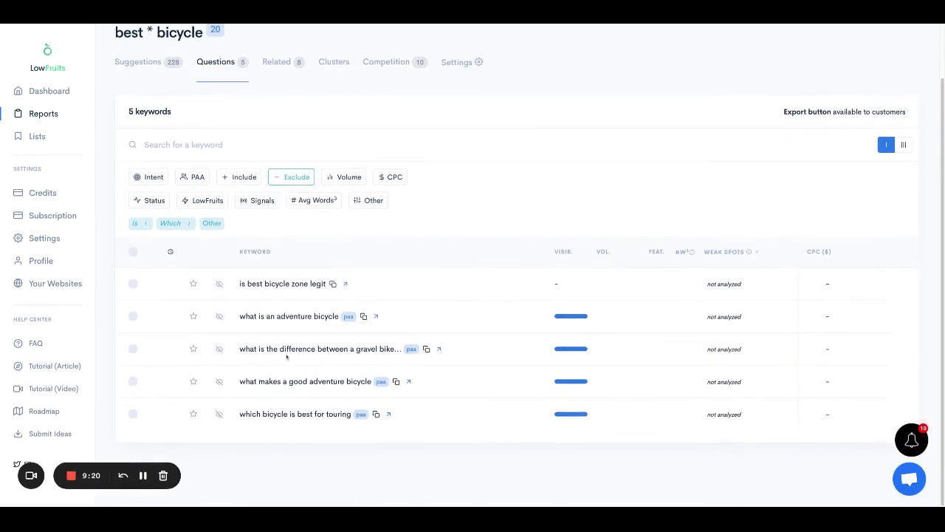
click(279, 63)
scroll(293, 281, down, 2)
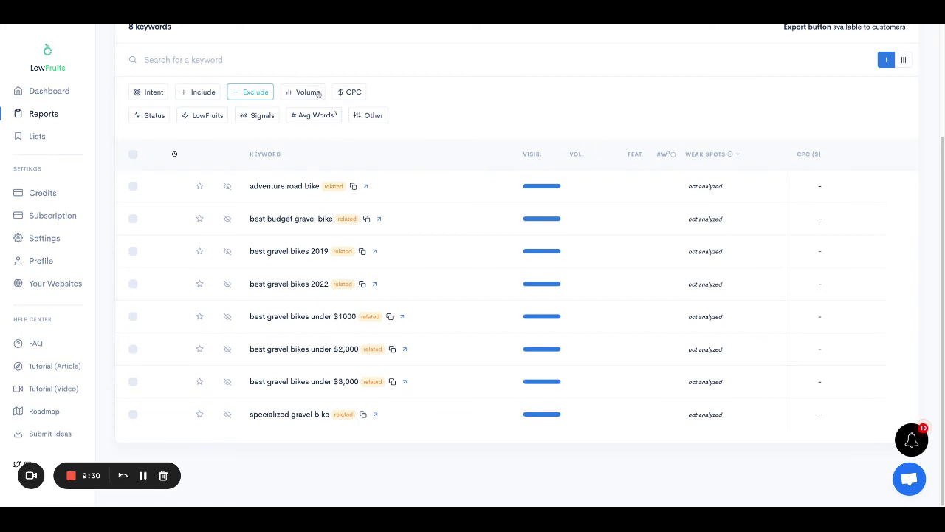
scroll(331, 131, up, 3)
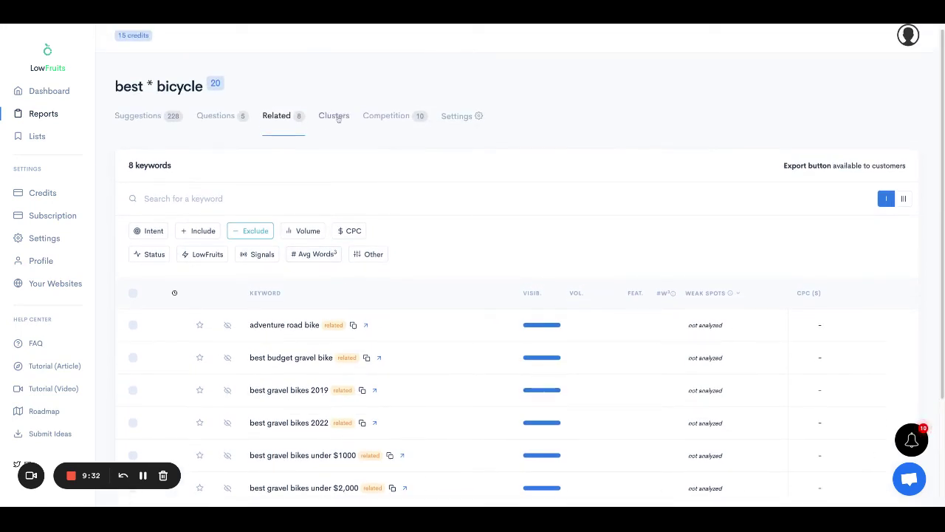
click(336, 118)
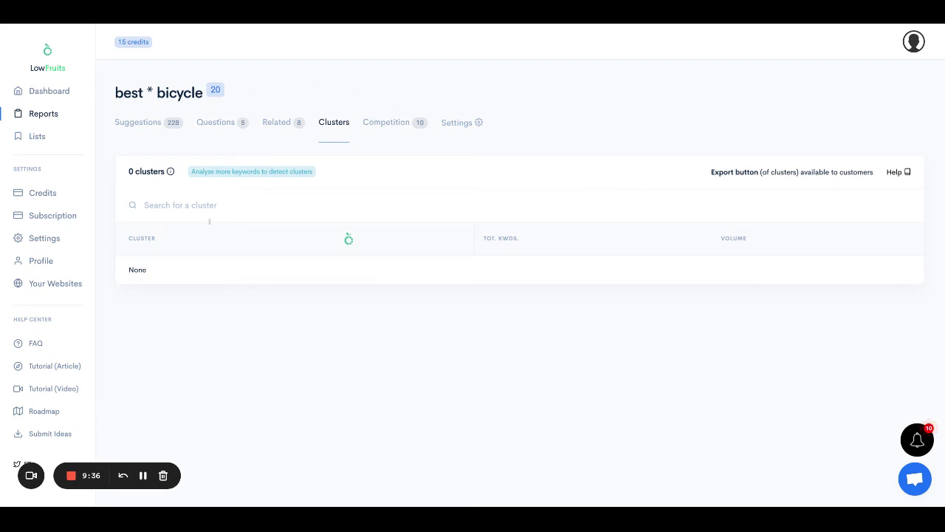
- Review the 10 competing websites, then bring up the report's settings showing Max DA 20
click(398, 123)
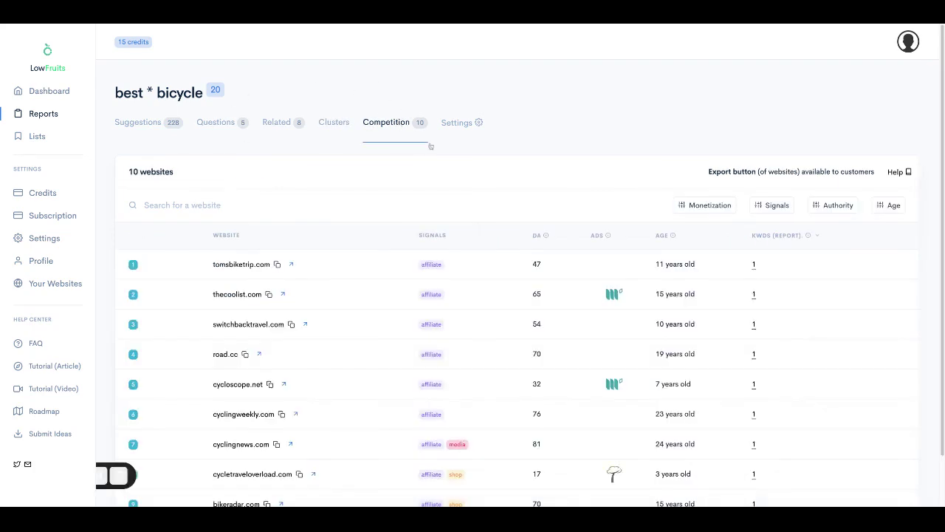
scroll(440, 170, down, 1)
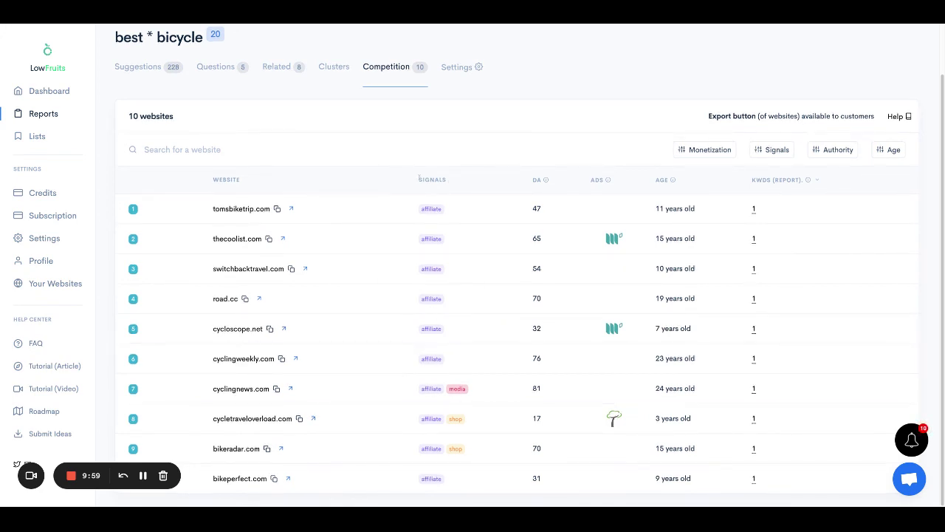
mouse_move(616, 419)
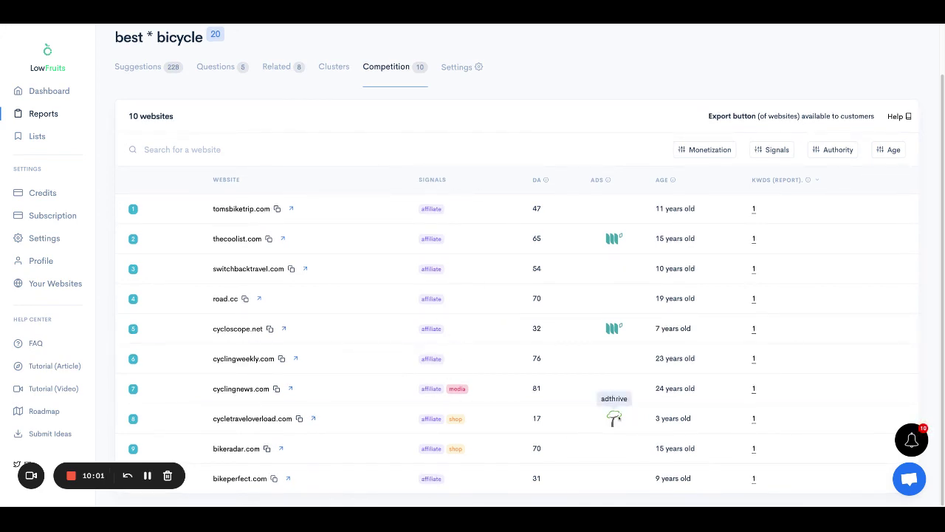
scroll(613, 423, up, 1)
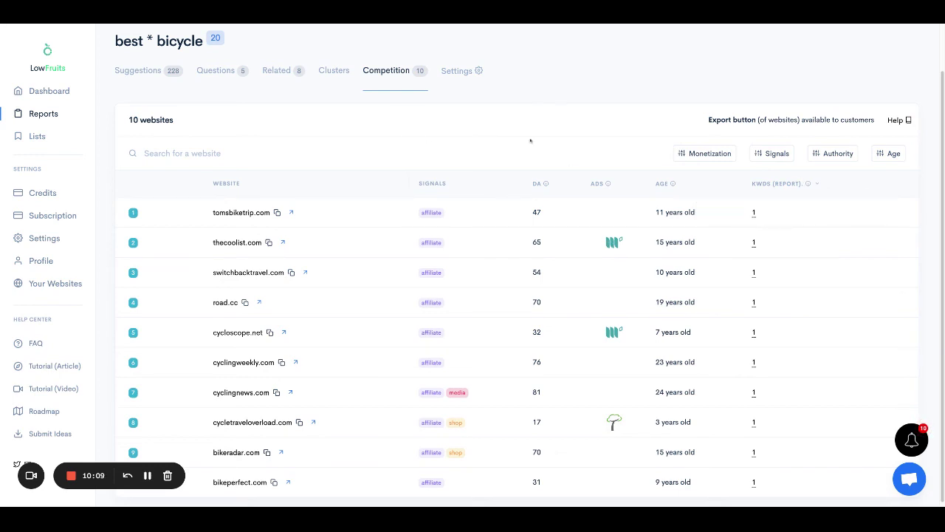
scroll(484, 140, up, 1)
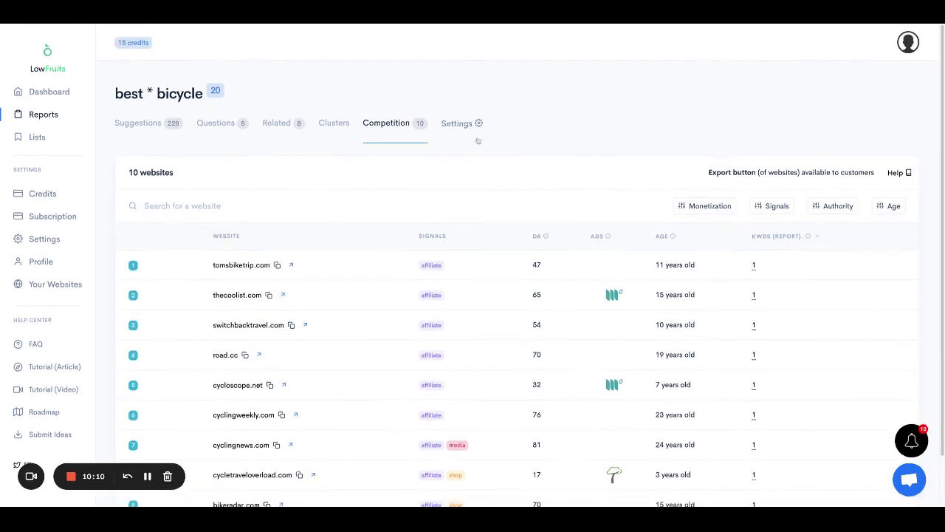
click(460, 123)
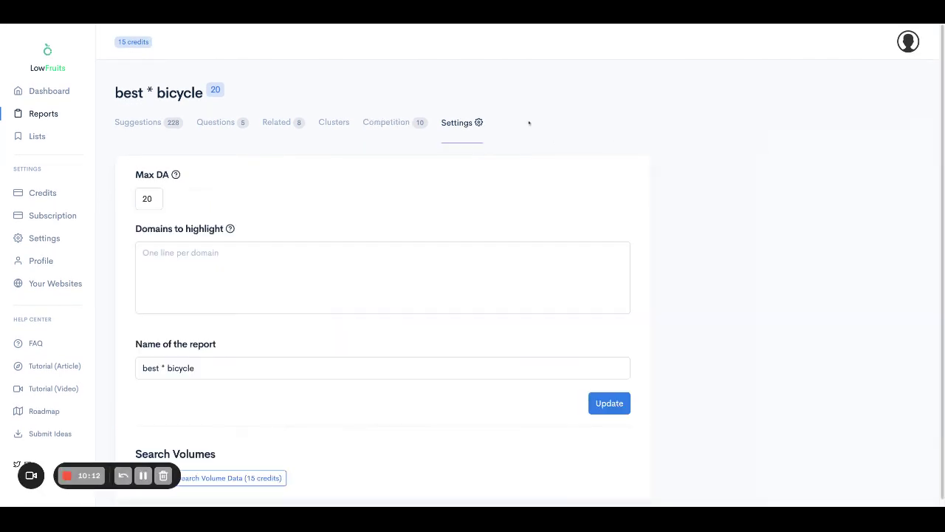
- Open the 'best * vegans' report and inspect weak-spot icons and #W across its 209 keywords
click(43, 115)
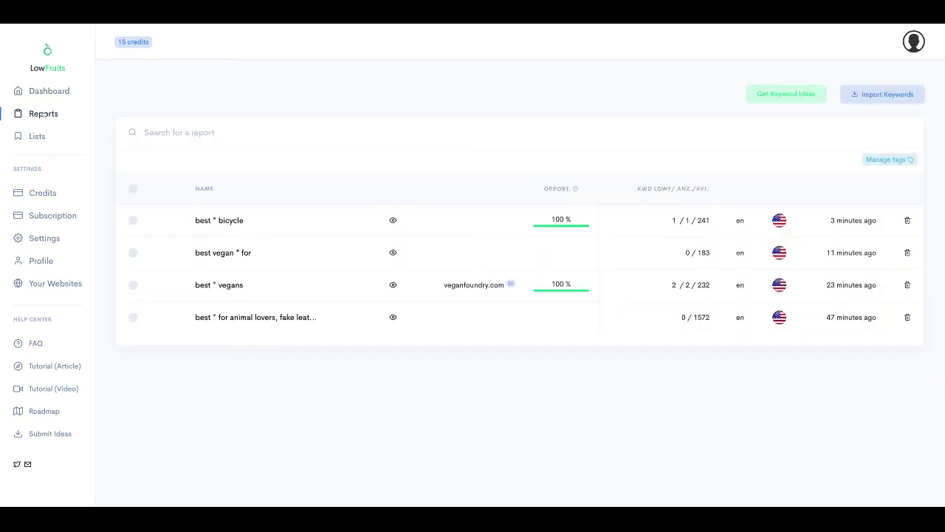
click(229, 289)
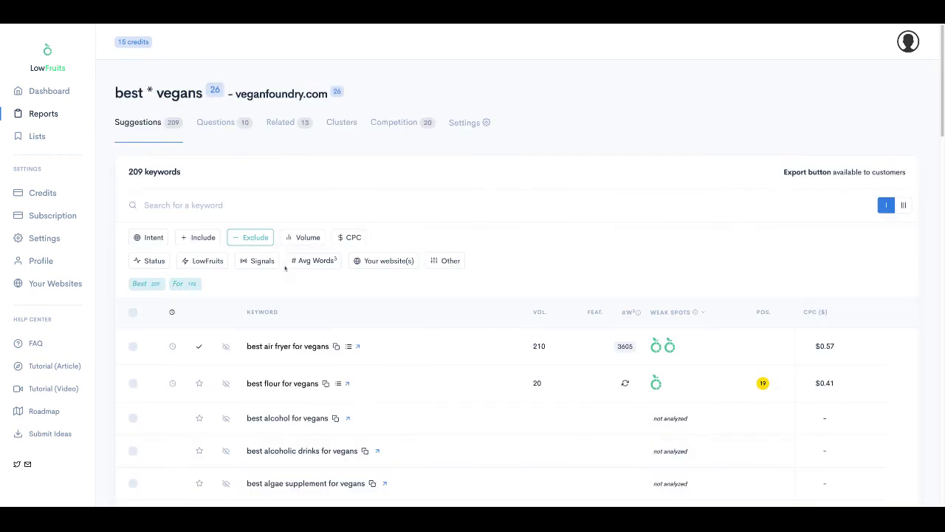
scroll(287, 228, down, 2)
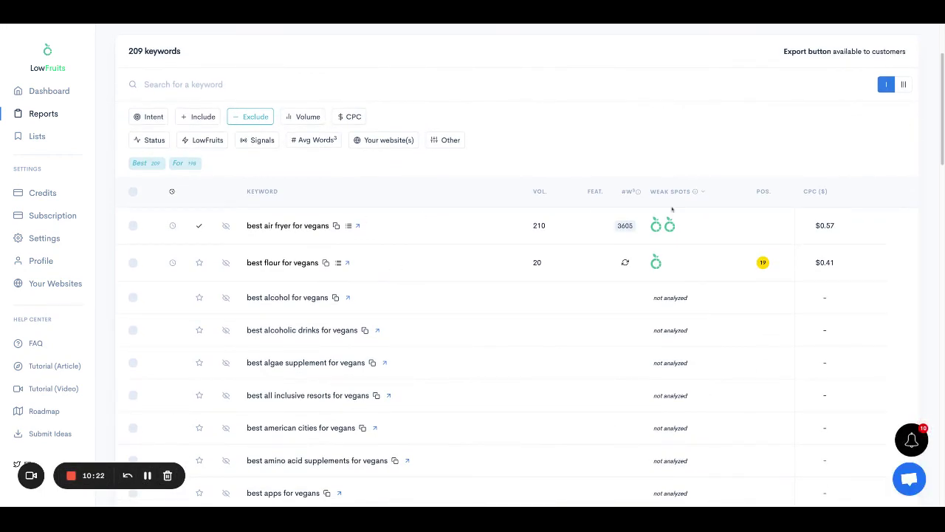
mouse_move(670, 227)
mouse_move(641, 194)
mouse_move(656, 264)
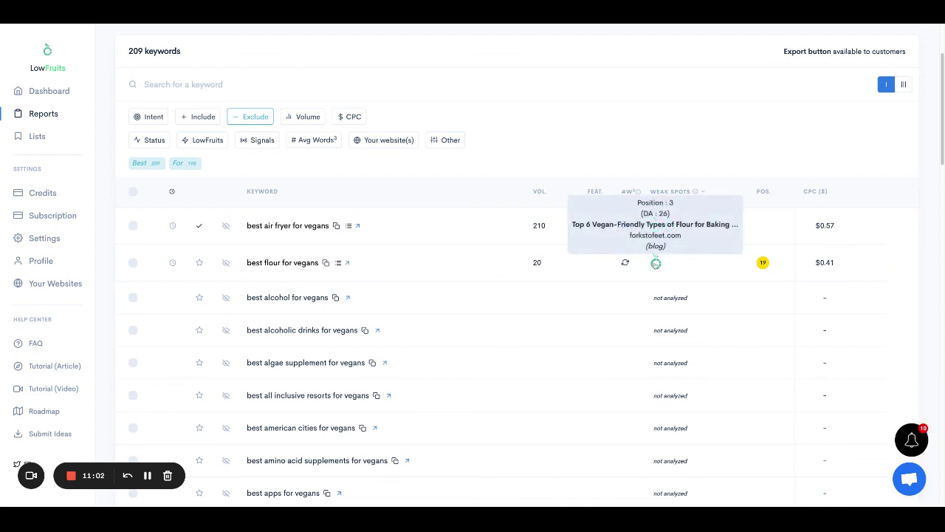
mouse_move(763, 264)
- Get the 2045 average word count for 'best flour for vegans' and review its top-10 results
click(626, 263)
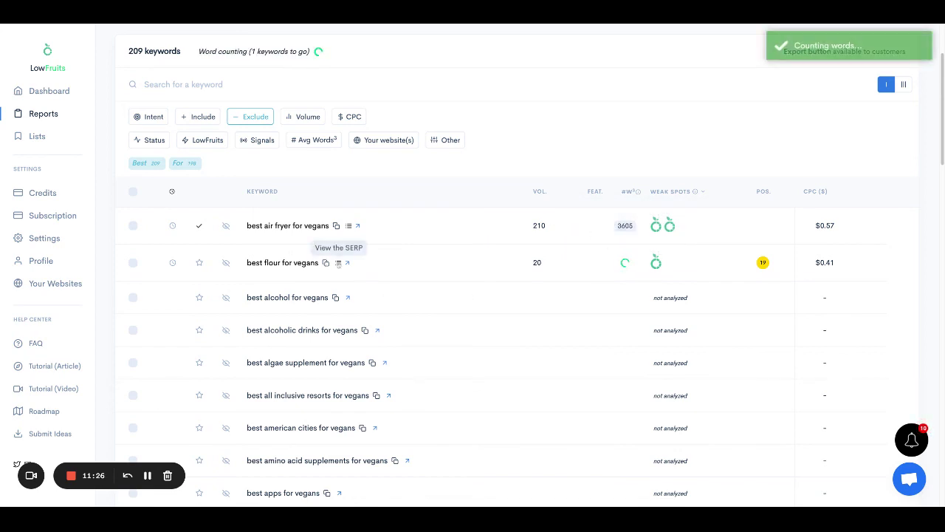
click(338, 262)
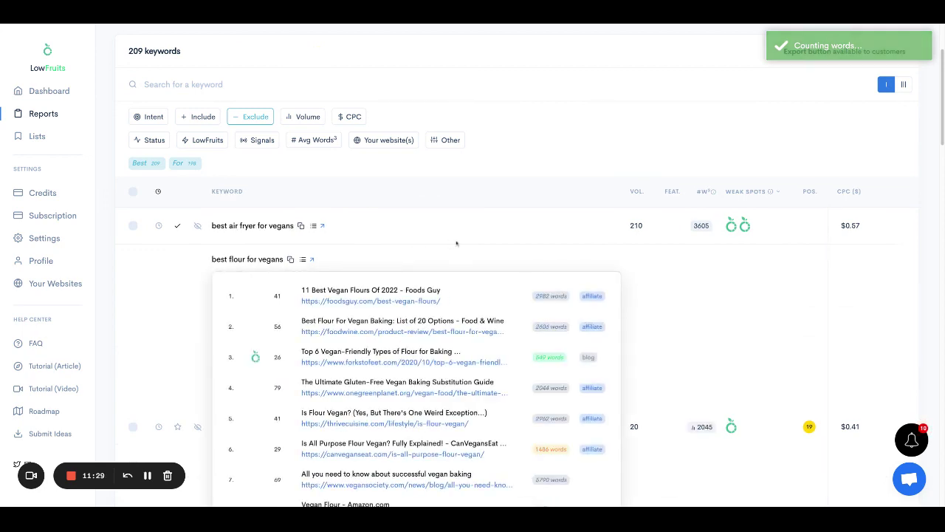
scroll(460, 243, down, 2)
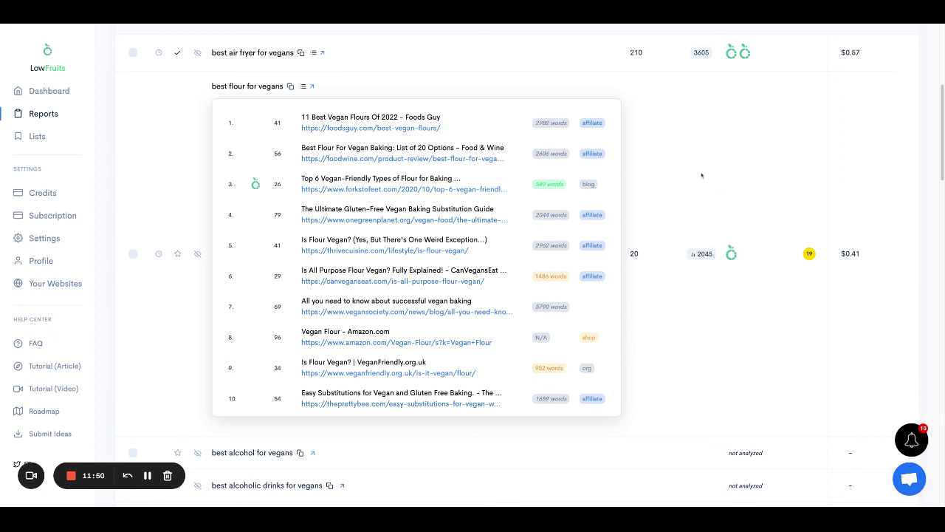
click(303, 87)
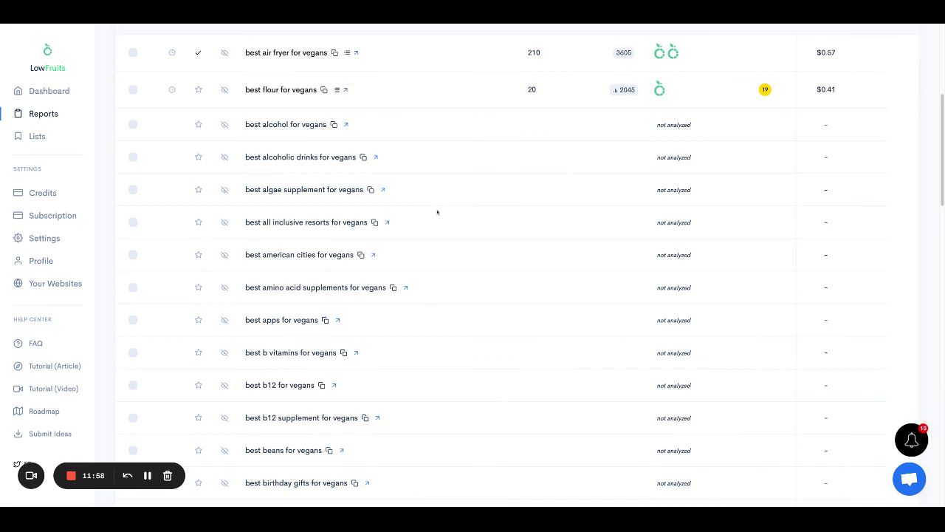
- Show the vegans report's 10 question keywords, such as 'are air fryers any good for vegans'
scroll(437, 212, down, 6)
scroll(437, 212, up, 10)
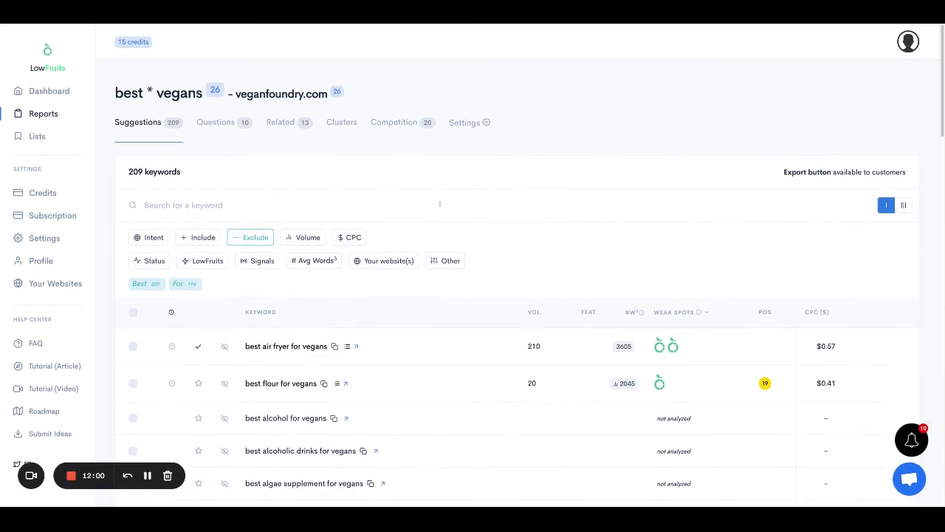
click(218, 123)
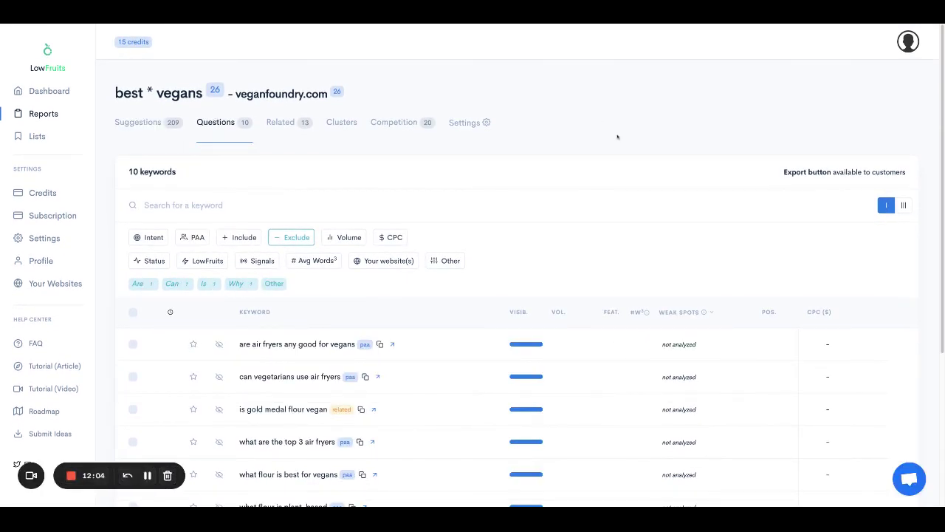